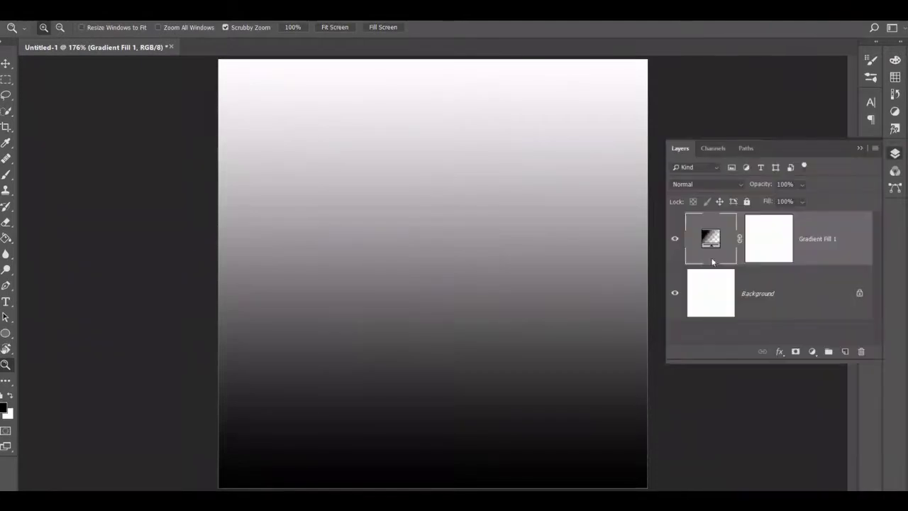
- Open the Gradient Fill's Gradient Editor and delete its opacity stop
left_click(674, 237)
left_click(744, 293)
left_click(4, 409)
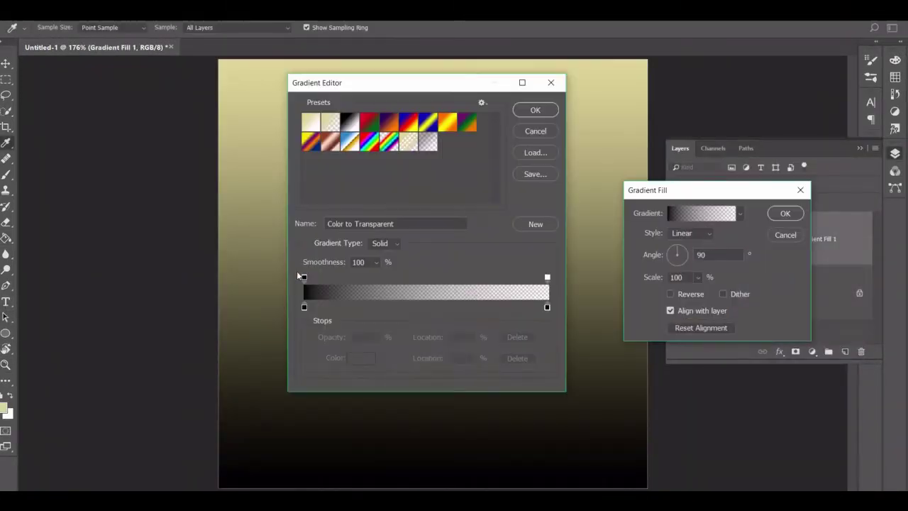
left_click(547, 277)
- Set teal, beige, grey and dark olive (3b3f24) colour stops across the gradient
left_click(517, 337)
left_click(303, 306)
left_click(357, 354)
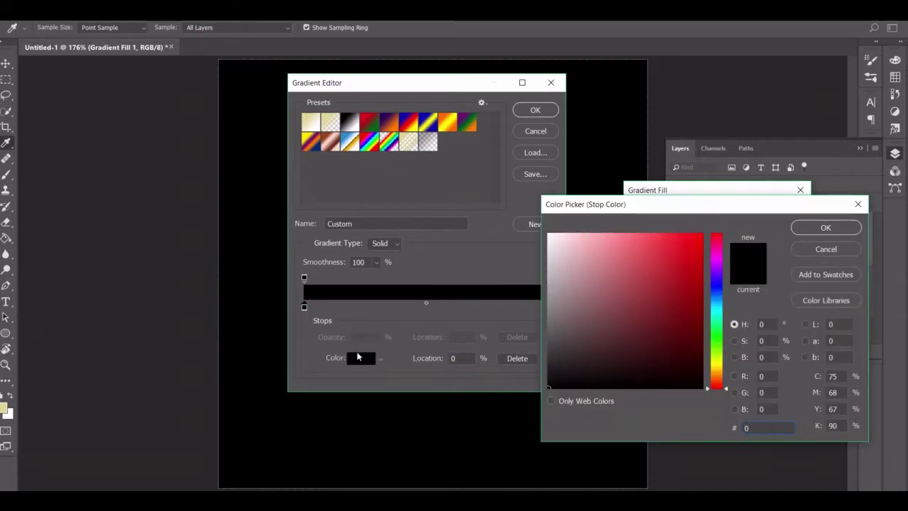
left_click(356, 358)
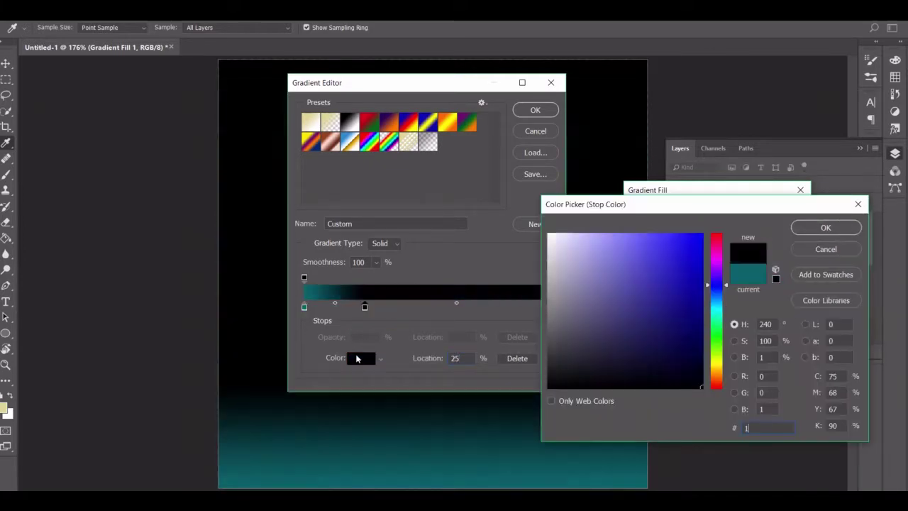
left_click(363, 359)
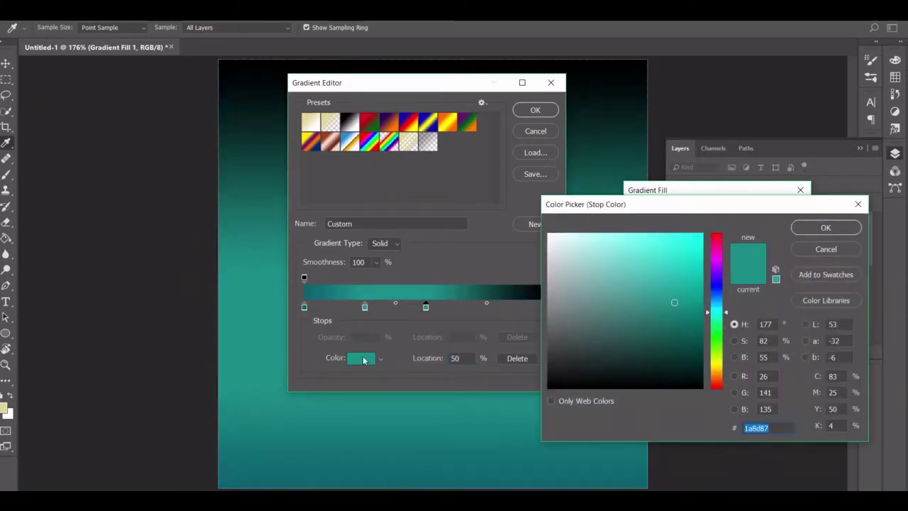
left_click(366, 358)
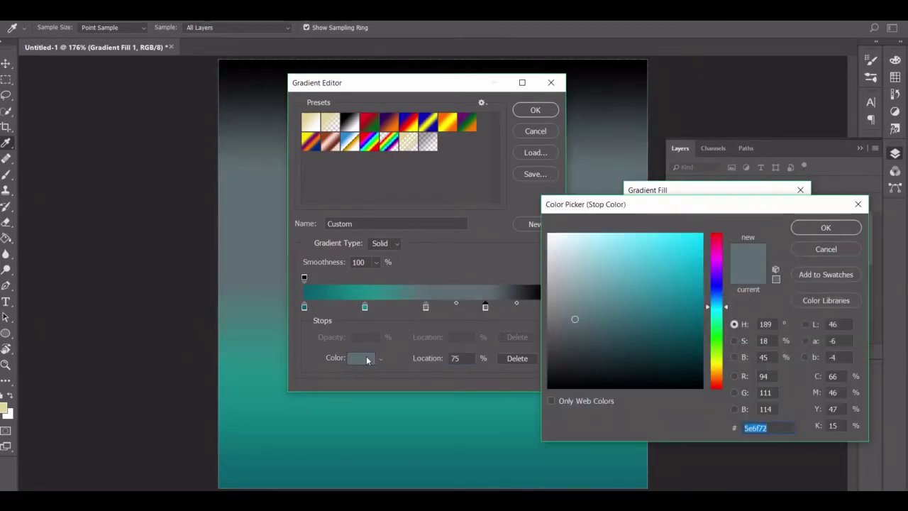
key("Return")
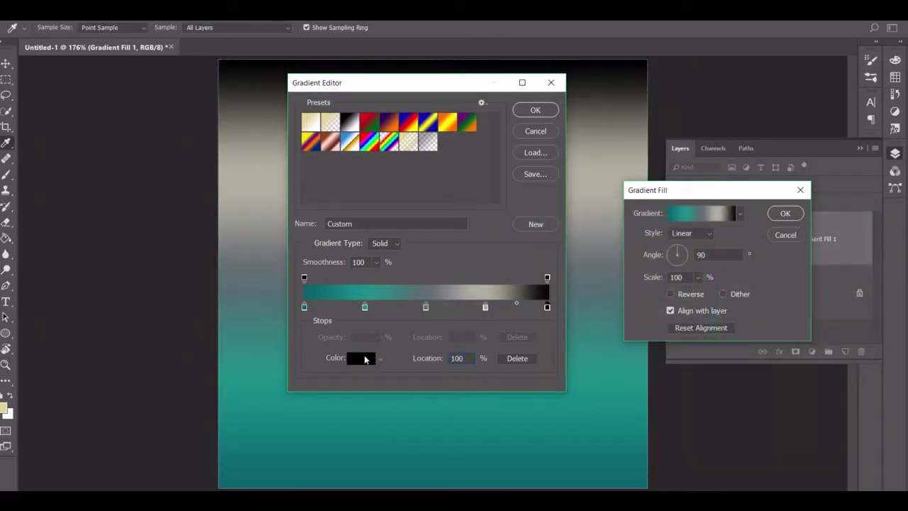
left_click(364, 358)
type("3b3f24")
key("Return")
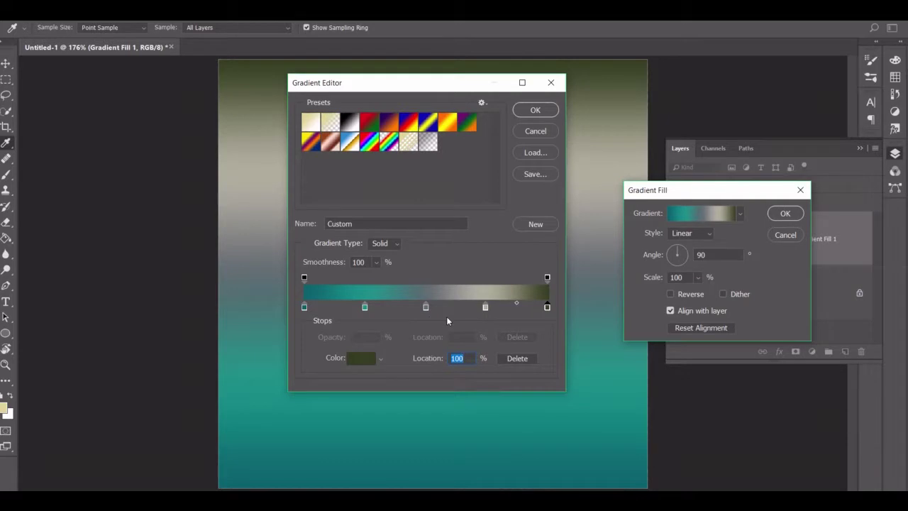
- Rearrange the stops: beige further left, olive toward the middle, grey at the right end
left_click_drag(425, 306, 350, 307)
left_click_drag(546, 307, 471, 306)
left_click_drag(485, 306, 547, 306)
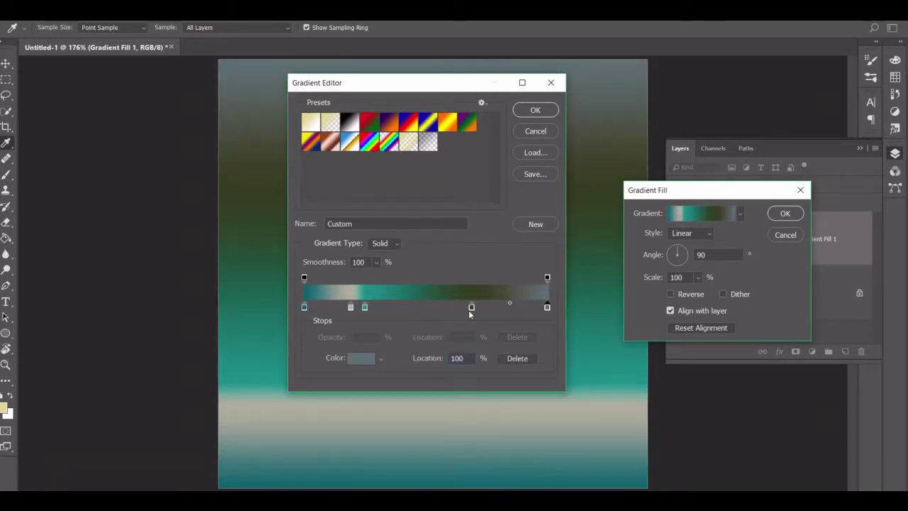
left_click(471, 306)
left_click(364, 306)
left_click(351, 307)
- Accept the gradient and change the fill style to Radial
key("Return")
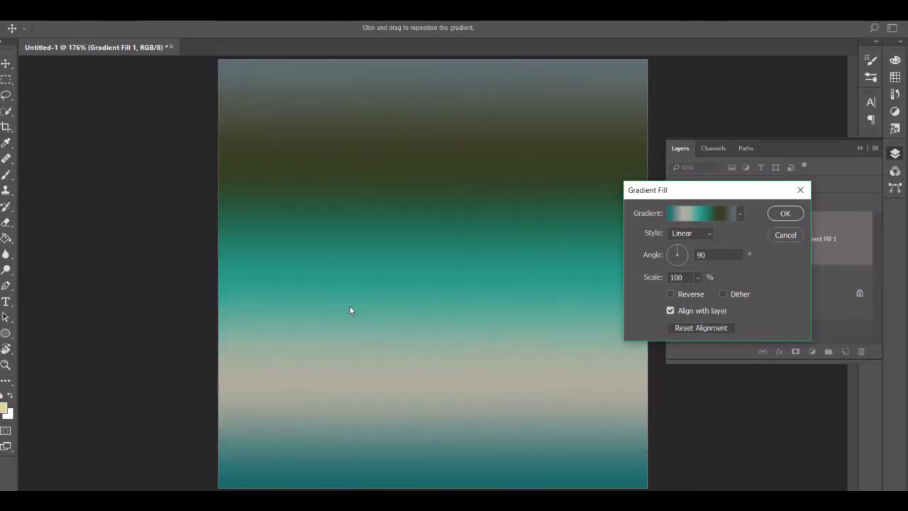
left_click(691, 232)
left_click(681, 254)
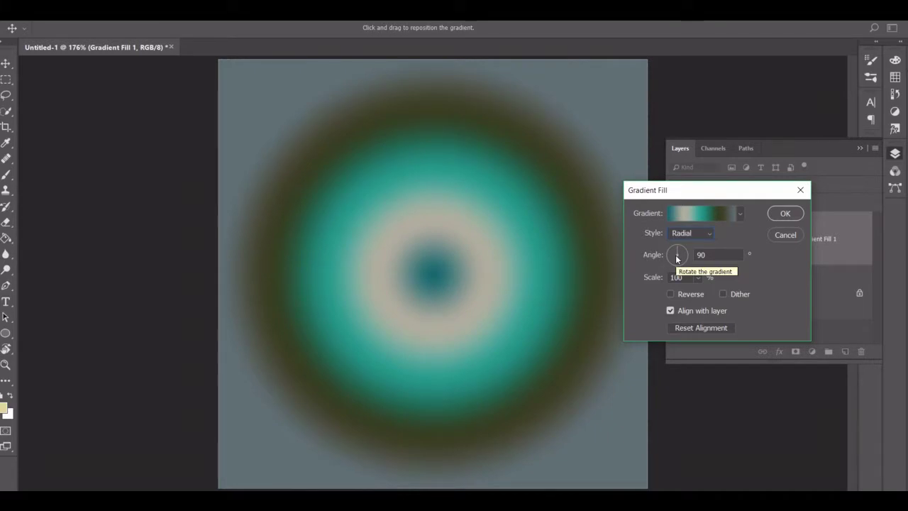
left_click(784, 213)
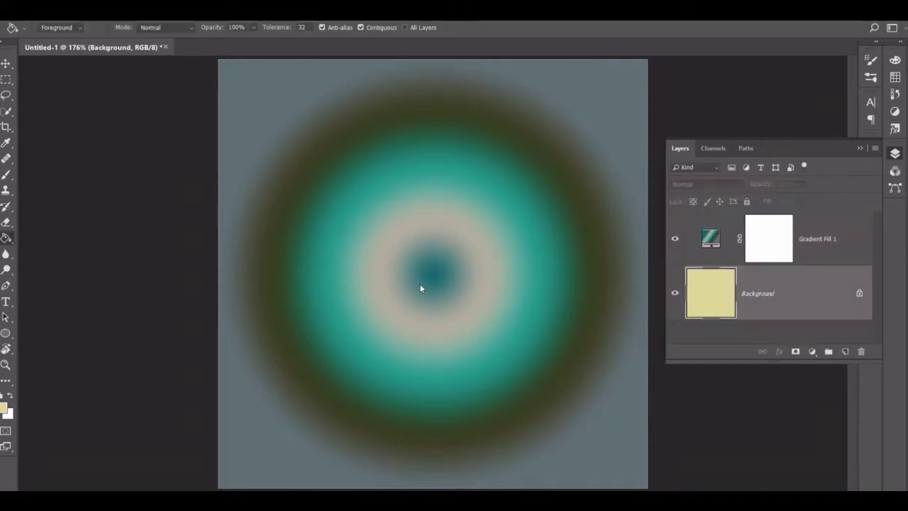
- Fill the Background layer with green 389352, then reset default colours
left_click(3, 407)
left_click_drag(641, 256, 665, 245)
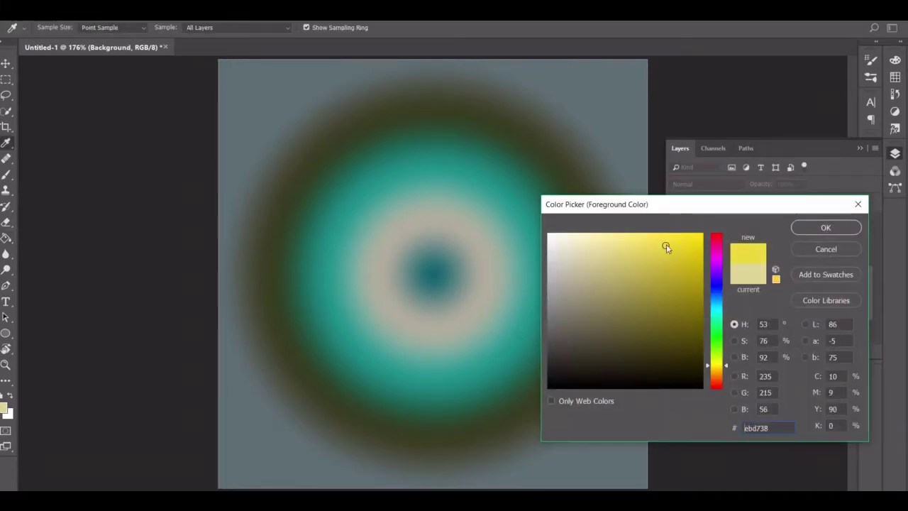
left_click(716, 304)
left_click(717, 328)
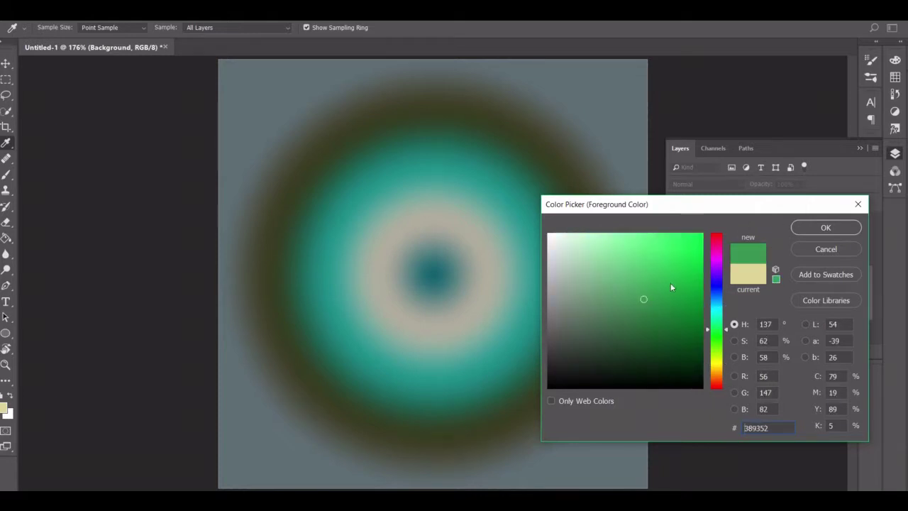
left_click(825, 227)
key("alt+BackSpace")
key("alt+bracketright")
key("g")
key("d")
left_click(859, 147)
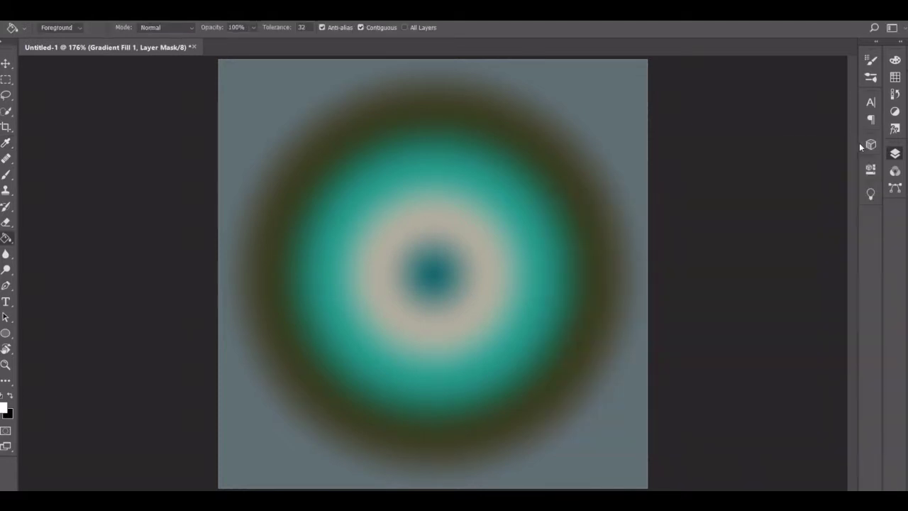
- Proportionally transform the gradient layer's mask to a value of 13
left_click(496, 91)
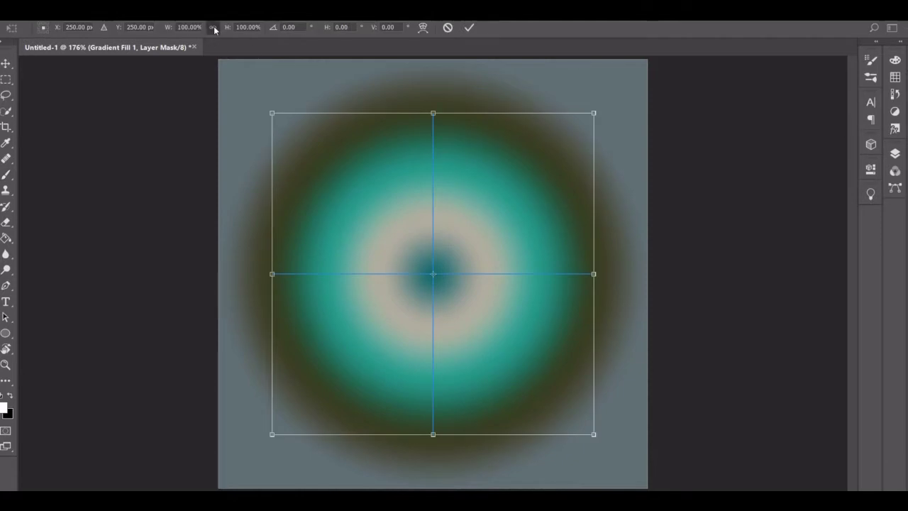
left_click(188, 27)
type("13")
key("Return")
key("b")
- Draw a small unfilled circle at the canvas centre
left_click(8, 333)
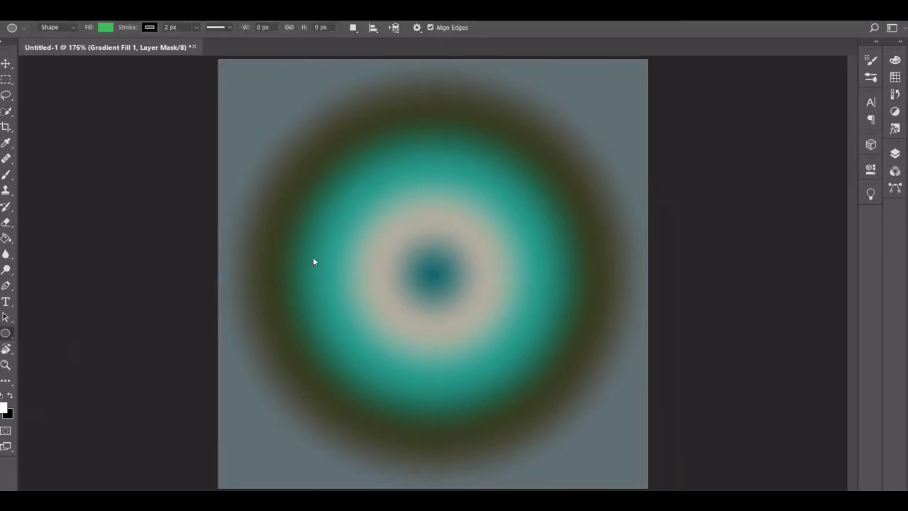
mouse_move(414, 255)
left_mouse_down()
mouse_move(446, 287)
mouse_move(471, 288)
left_mouse_up()
left_click(696, 259)
left_click(704, 284)
key("v")
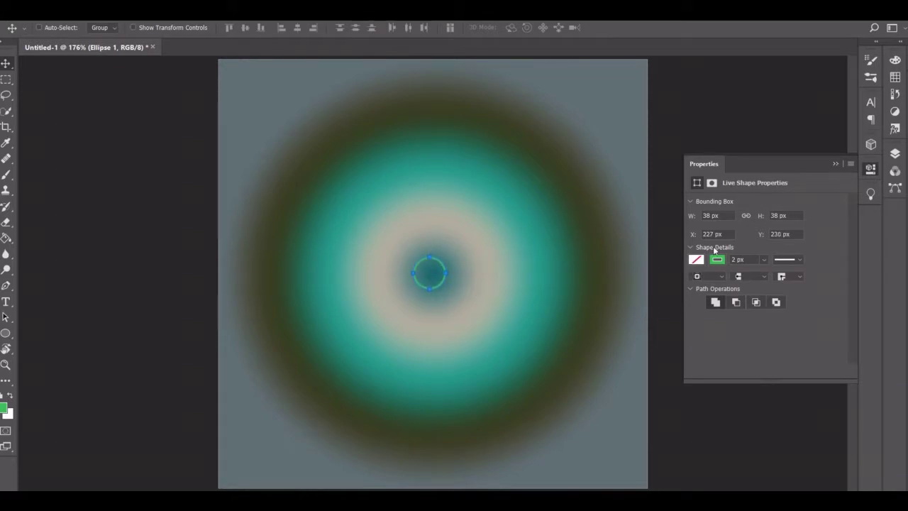
- Draw a 285 px circle around it and set its X position to 107
key("u")
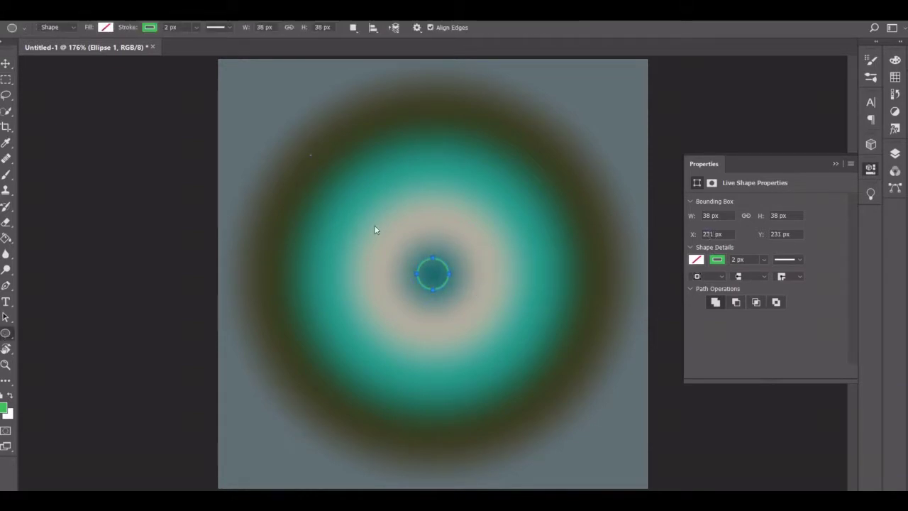
left_click_drag(433, 276, 556, 397)
key("Tab")
type("285")
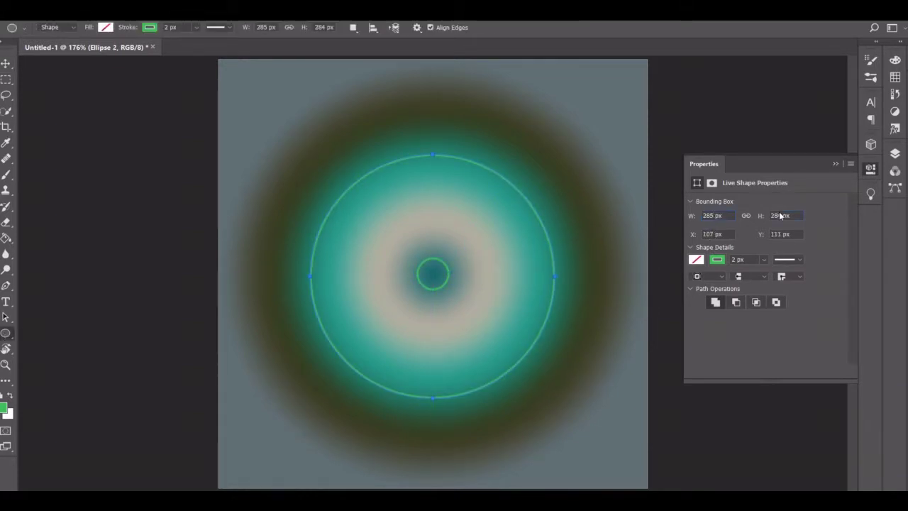
key("Return")
key("v")
left_click_drag(494, 239, 492, 236)
left_click(711, 234)
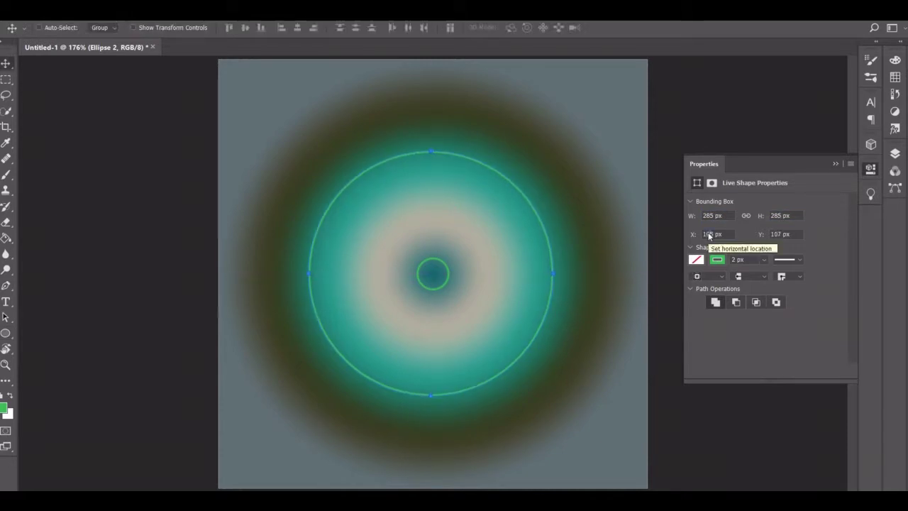
type("107")
key("Return")
key("u")
- Draw the outermost 435 px circle and set its Y position to 32
left_click_drag(247, 94, 617, 453)
key("v")
left_click_drag(612, 232, 605, 231)
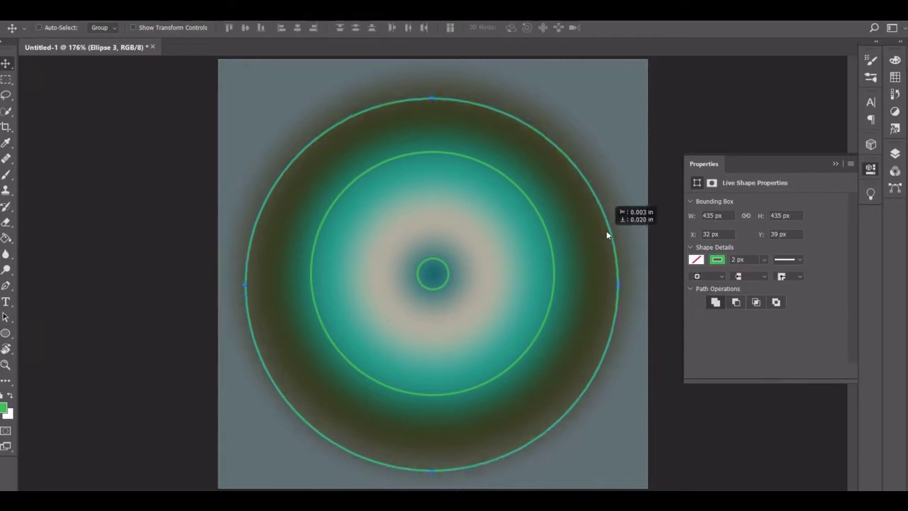
left_click(778, 234)
type("32")
key("Return")
left_click(835, 164)
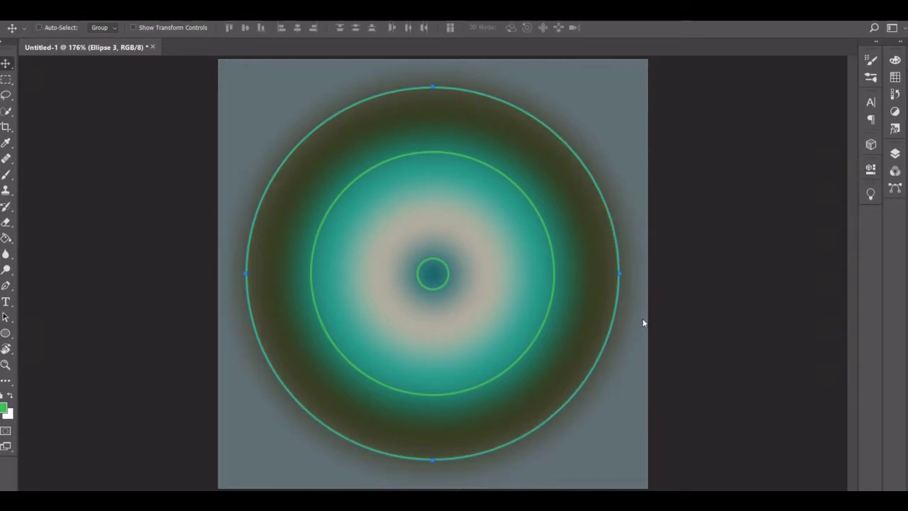
- Target the gradient layer's mask and zoom in on the canvas centre
key("b")
left_click(895, 152)
left_click(769, 263)
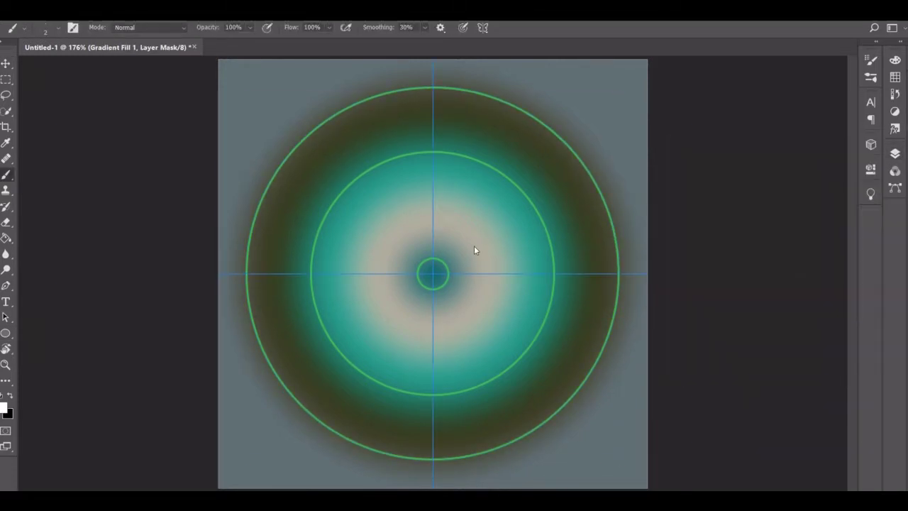
key("z")
left_click(436, 274)
left_click(334, 27)
key("u")
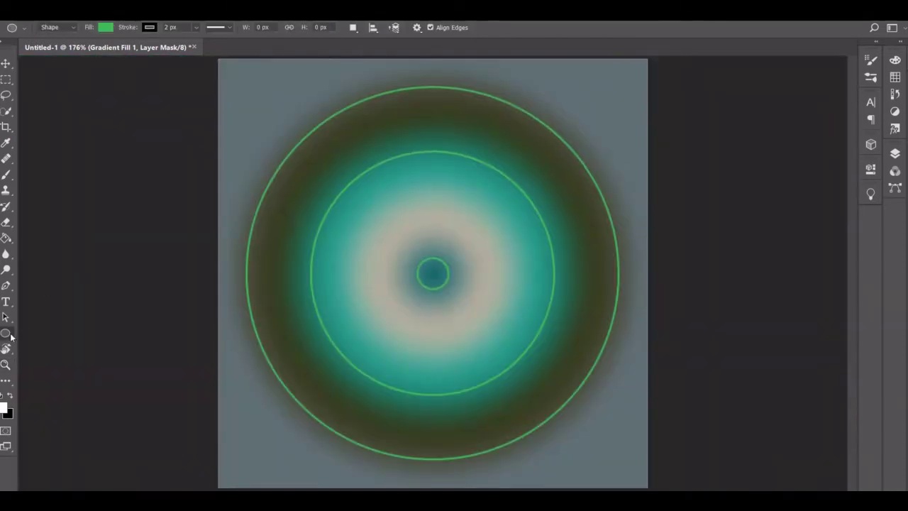
- Draw an unfilled 162 px mid-size circle and nudge it up to centre it
left_click_drag(432, 276, 502, 346)
double_click(780, 215)
type("162")
key("Return")
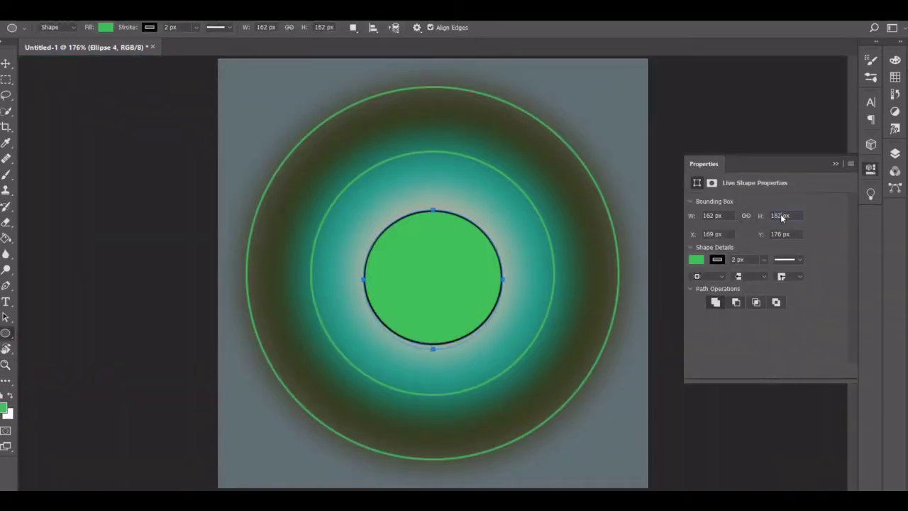
left_click(695, 259)
left_click(704, 283)
key("Escape")
key("v")
key("Up")
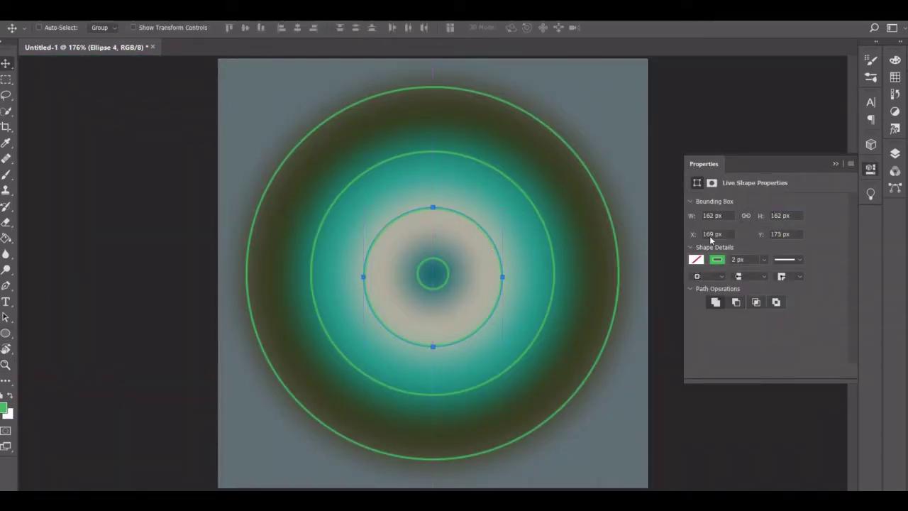
key("Up")
key("Up")
- Target the gradient fill's layer mask and show the guide path
left_click(835, 164)
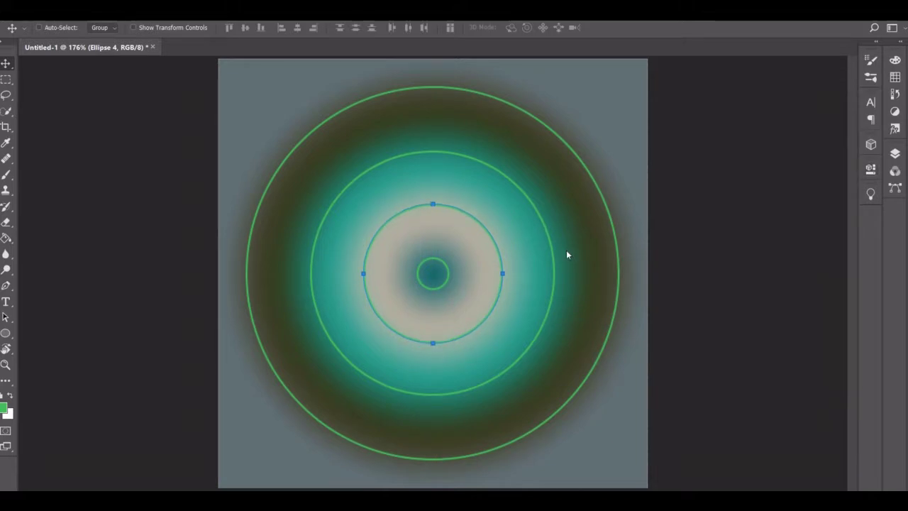
key("F7")
left_click(767, 312)
key("F7")
- Show the Mandala path guides, zoom into the centre, and set a size 2 Eraser
left_click(723, 168)
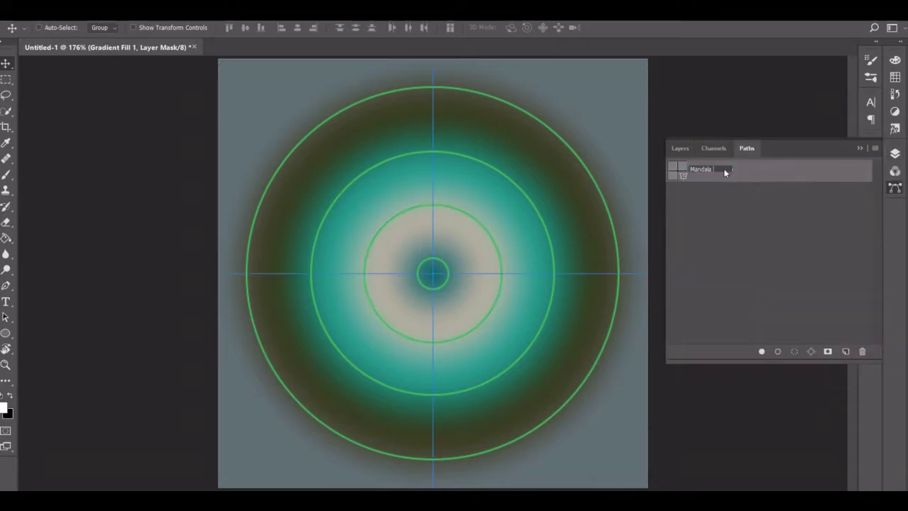
key("F7")
key("z")
left_click_drag(431, 268, 433, 274)
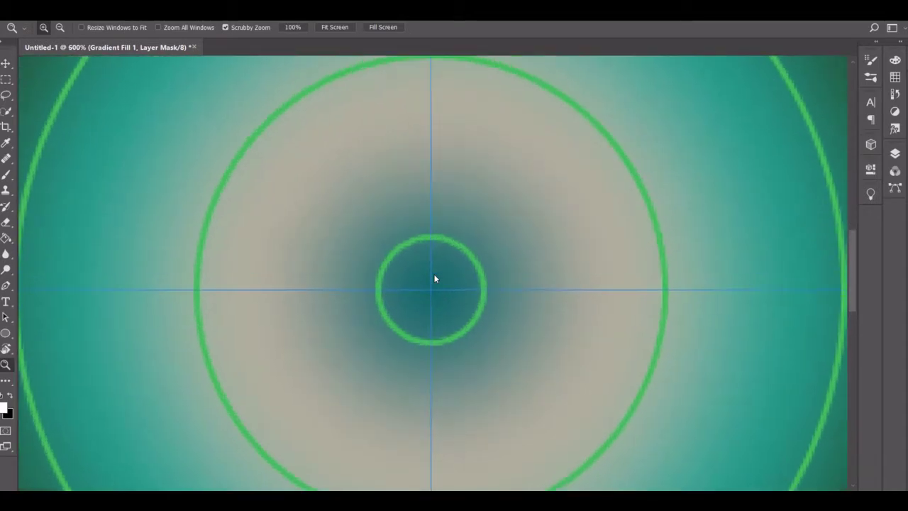
key("e")
key("bracketleft")
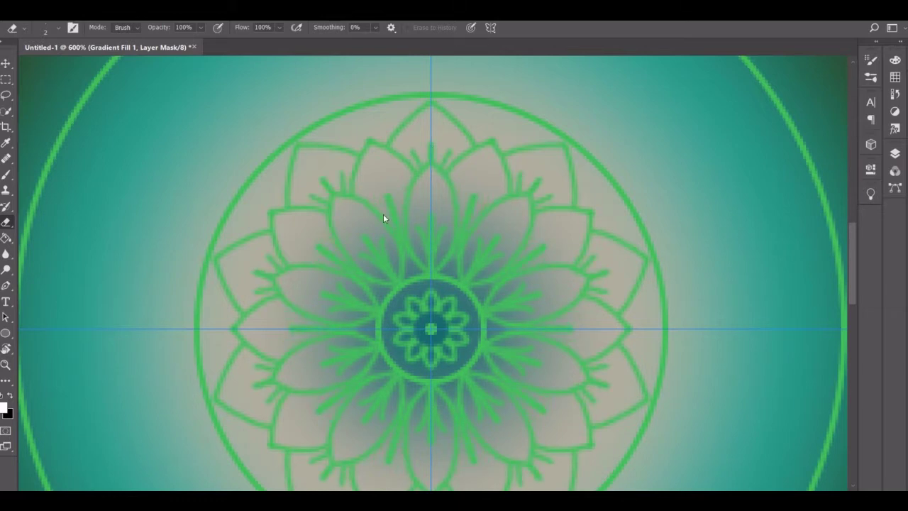
- Erase the petal flower, then stamp mirrored dots inside the petals and a surrounding dot ring
key("b")
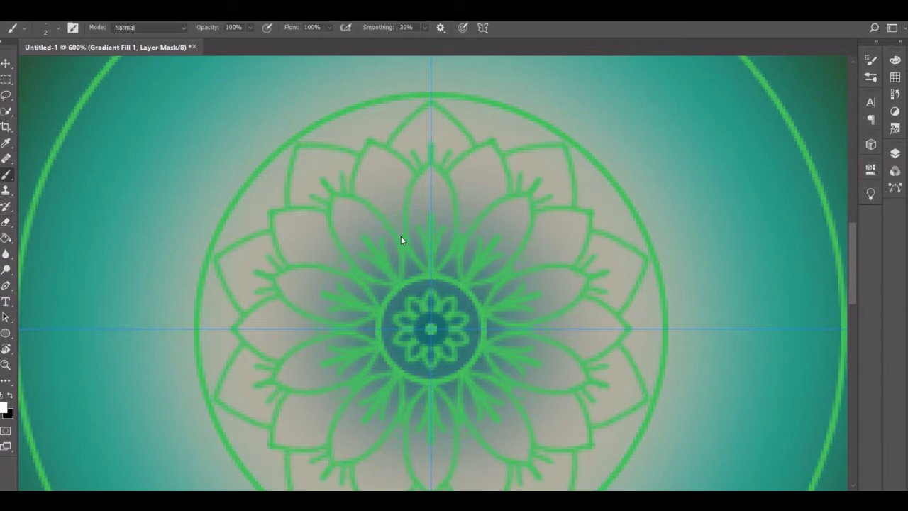
key("e")
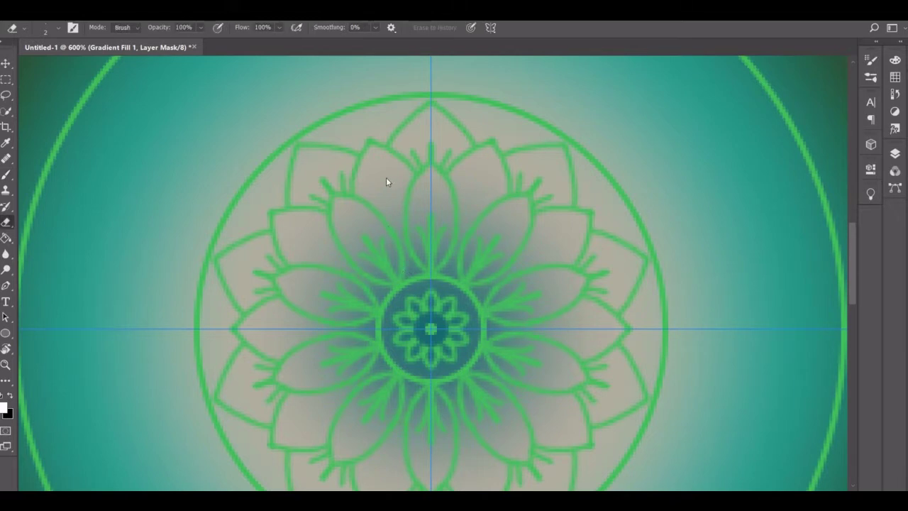
left_click(518, 208)
left_click(488, 155)
left_click(555, 158)
left_click(523, 136)
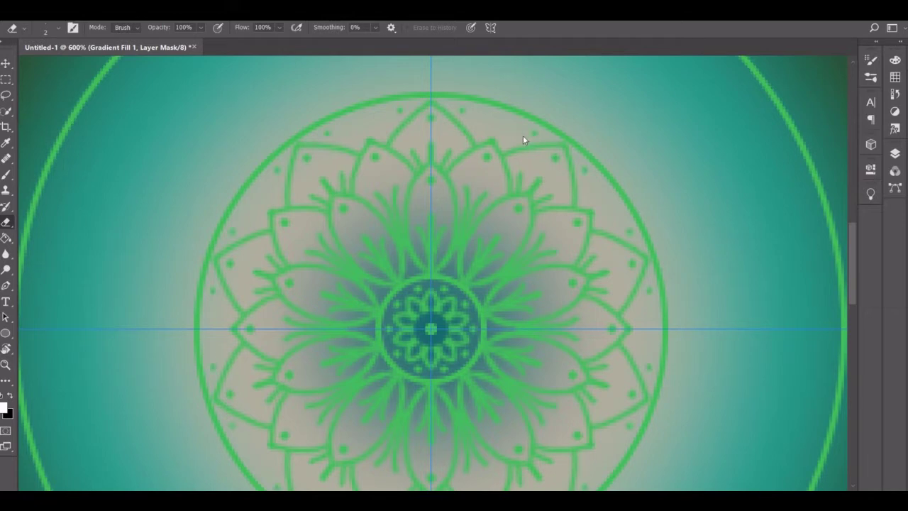
left_click(500, 132)
- Finish the dot ring, then draw mirrored leaves joined by a wavy vine, undoing false starts
left_click(499, 128)
scroll(499, 160, "up", 5)
scroll(500, 164, "up", 1)
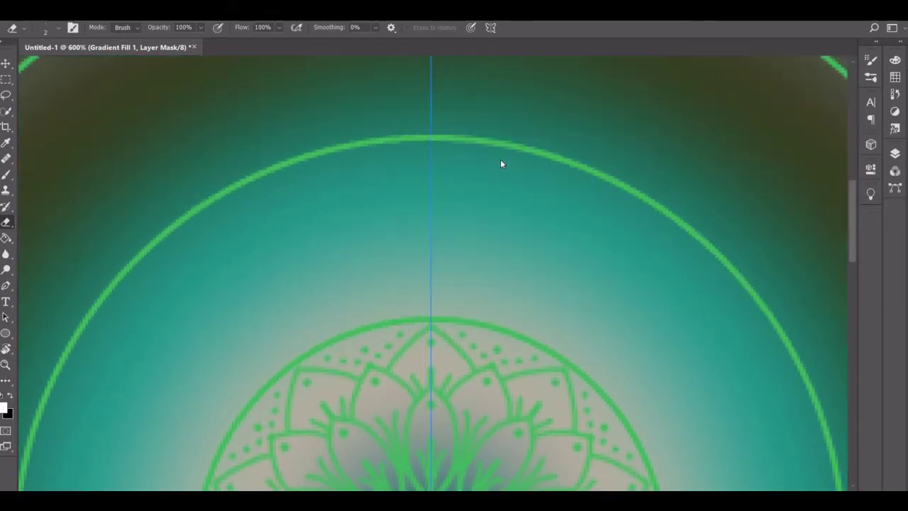
mouse_move(431, 320)
left_mouse_down()
mouse_move(496, 243)
mouse_move(497, 210)
left_mouse_up()
key("ctrl+z")
mouse_move(430, 223)
left_mouse_down()
mouse_move(499, 232)
mouse_move(555, 214)
mouse_move(532, 196)
left_mouse_up()
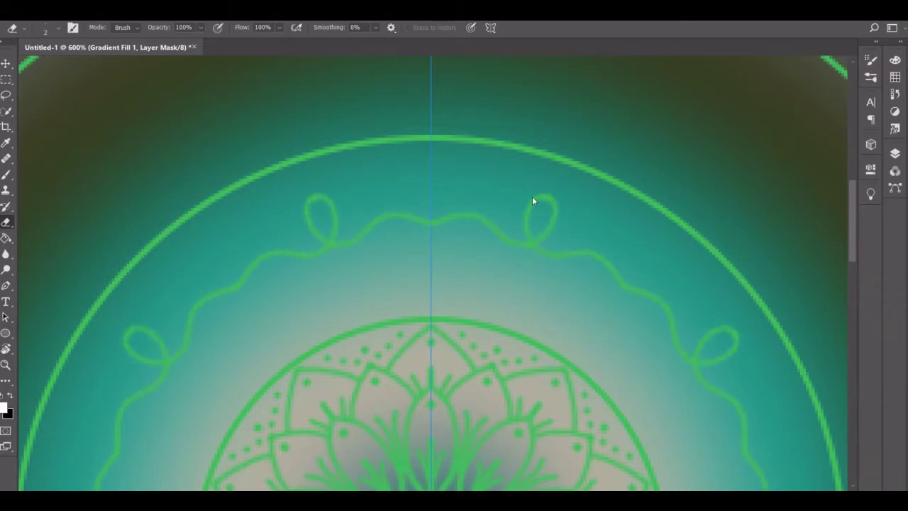
key("ctrl+z")
mouse_move(432, 187)
left_mouse_down()
mouse_move(429, 236)
mouse_move(543, 242)
left_mouse_up()
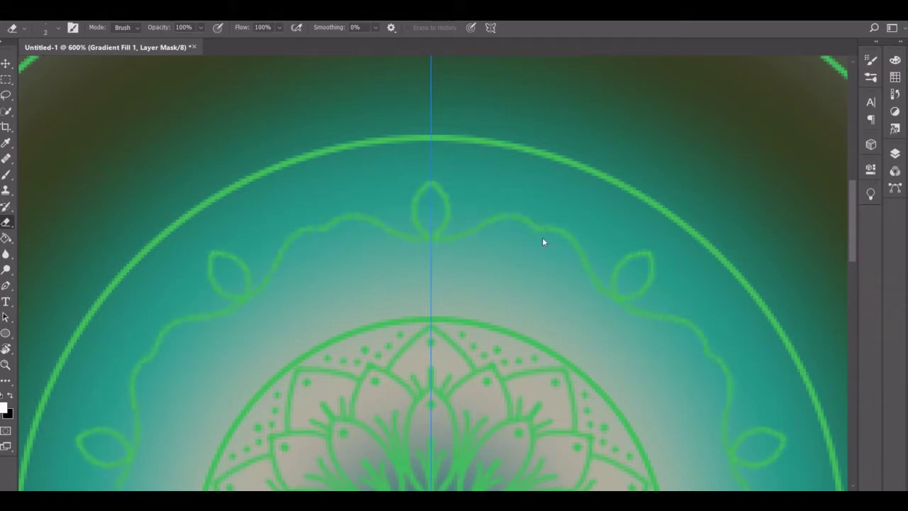
- Add mirrored spiral curls, petals and a teardrop blob along the vine
key("b")
scroll(483, 228, "up", 4)
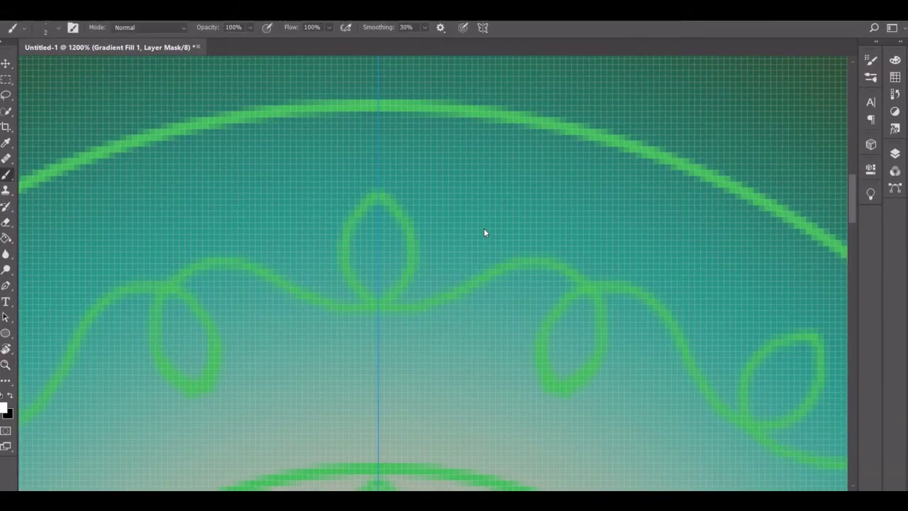
key("e")
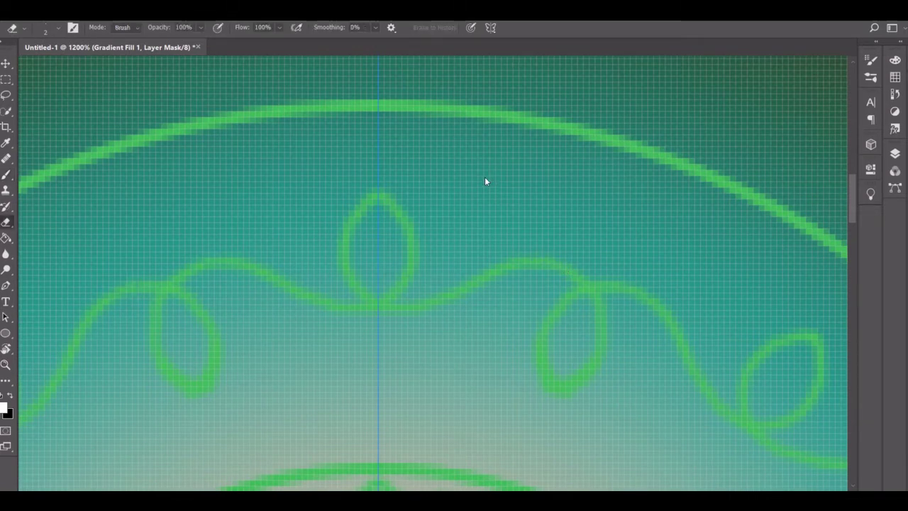
left_click_drag(553, 268, 545, 200)
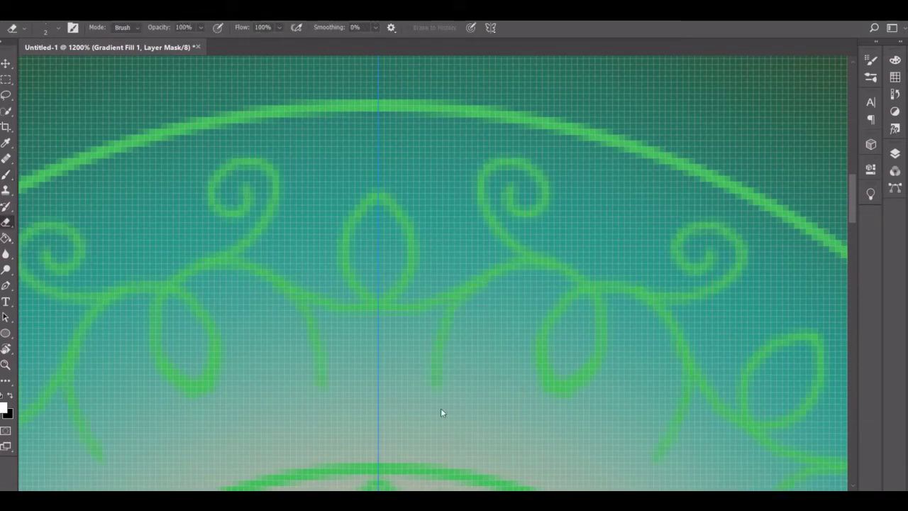
left_click_drag(442, 414, 496, 296)
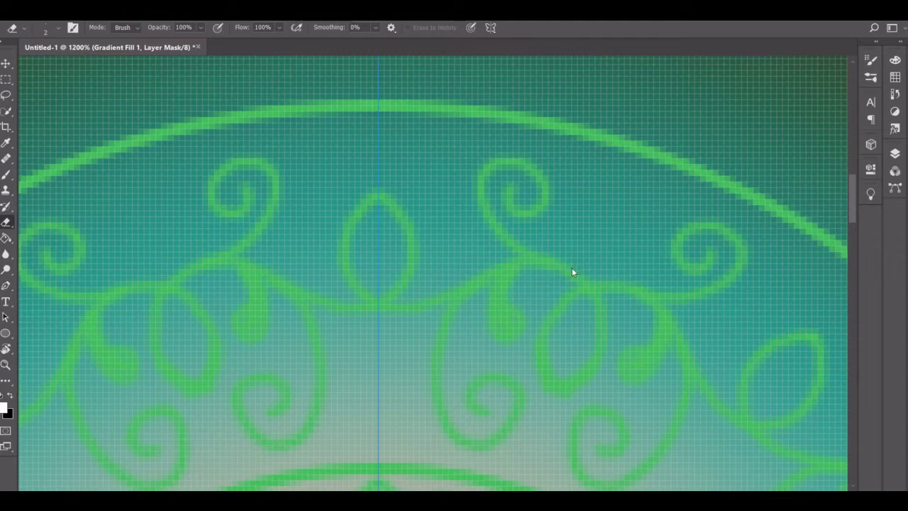
left_click_drag(573, 271, 595, 215)
mouse_move(477, 204)
left_mouse_down()
mouse_move(425, 164)
mouse_move(434, 183)
left_mouse_up()
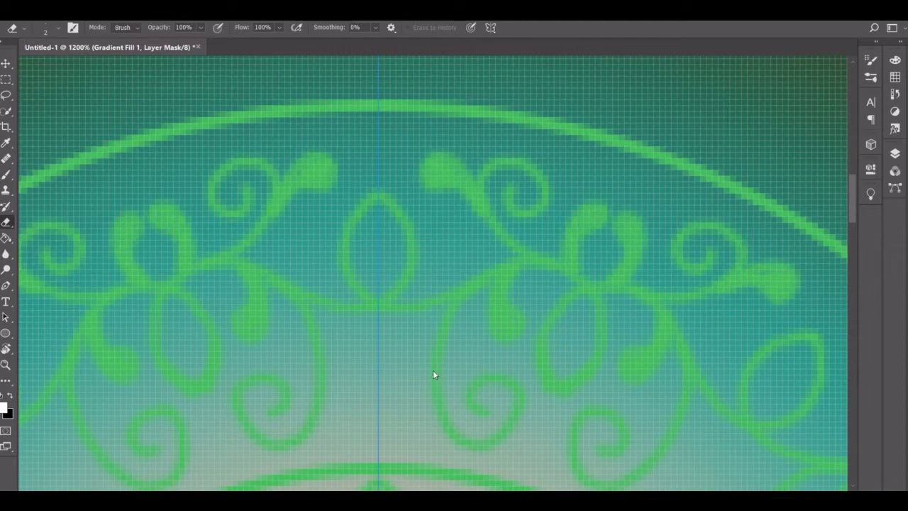
left_click_drag(433, 375, 432, 381)
left_click_drag(416, 249, 556, 343)
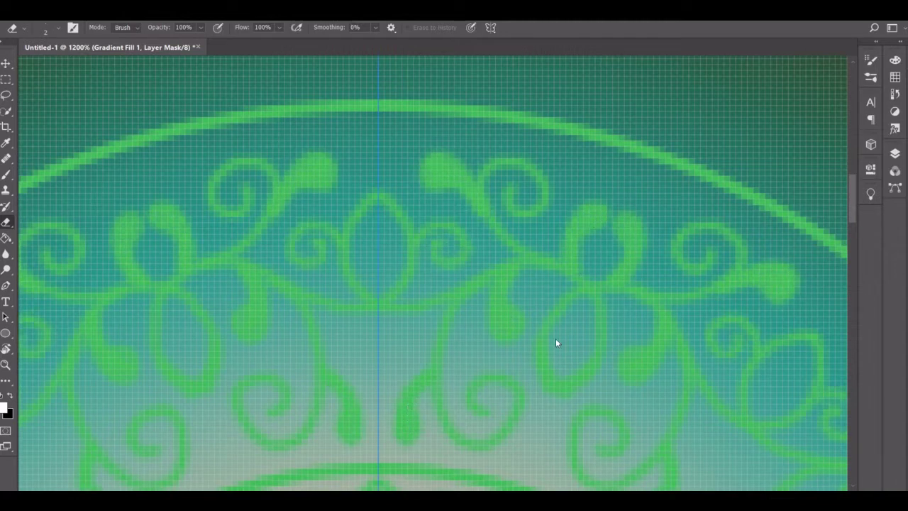
left_click_drag(376, 251, 391, 268)
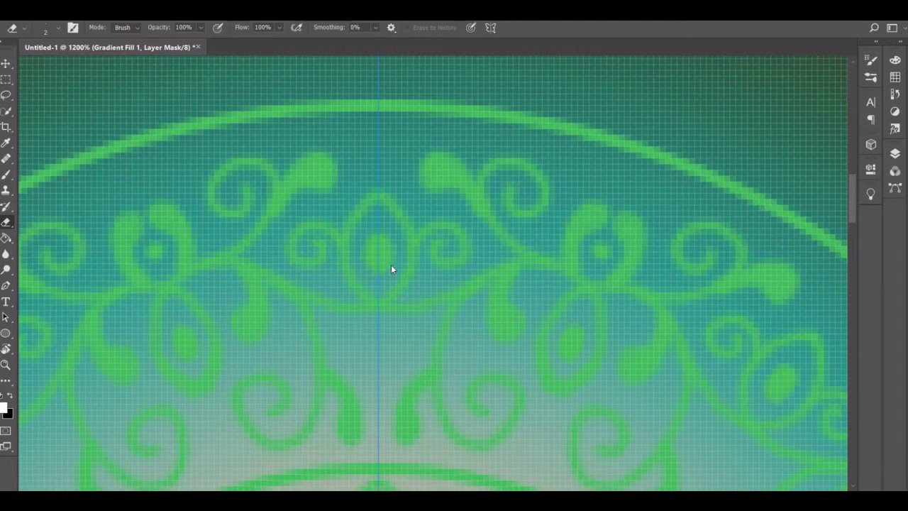
- Fill the Background layer with a lighter green using the Paint Bucket
left_click(895, 153)
left_click(714, 308)
left_click(4, 409)
left_click(652, 248)
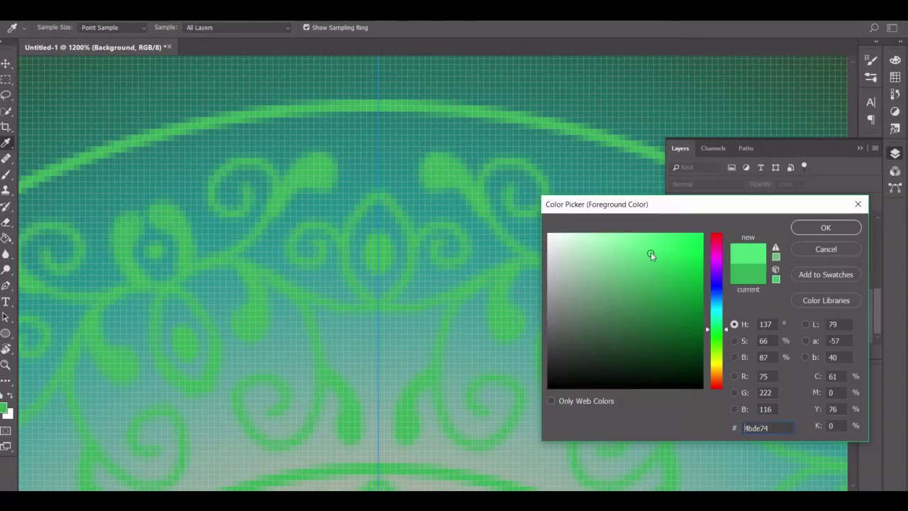
left_click(802, 228)
key("g")
left_click(308, 177)
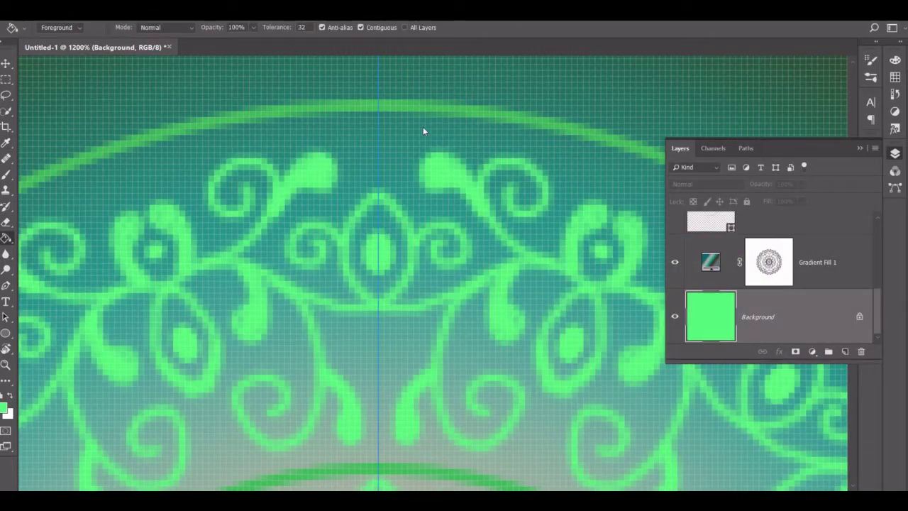
- Check Ellipse 3's colour settings and the foreground colour chooser
scroll(770, 262, "up", 3)
double_click(710, 241)
left_click(826, 249)
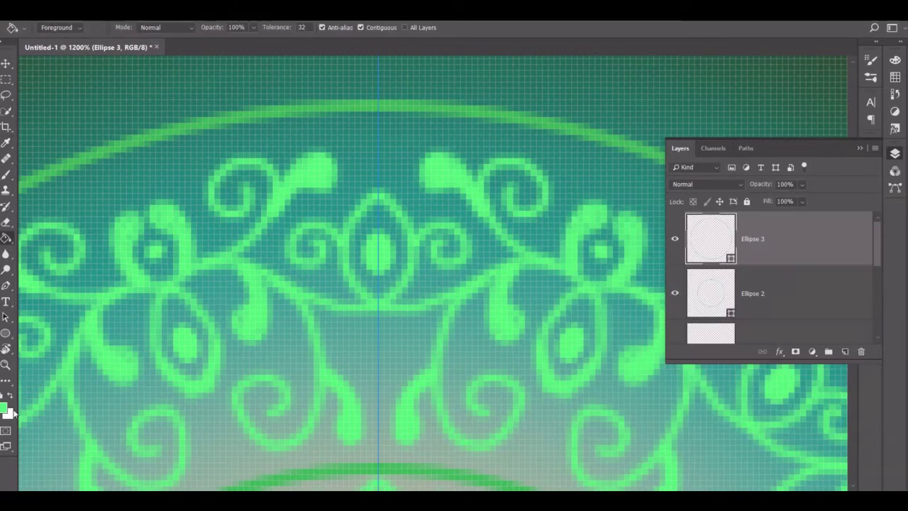
left_click(4, 408)
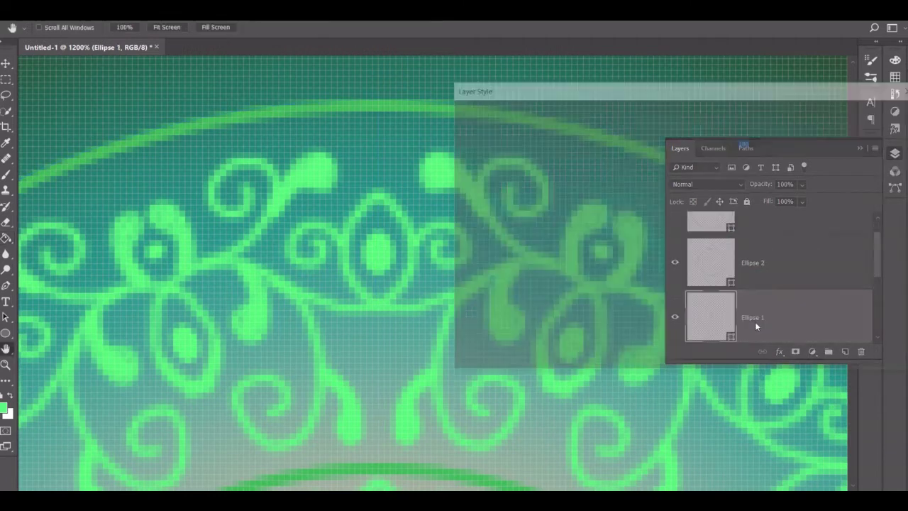
left_click(859, 147)
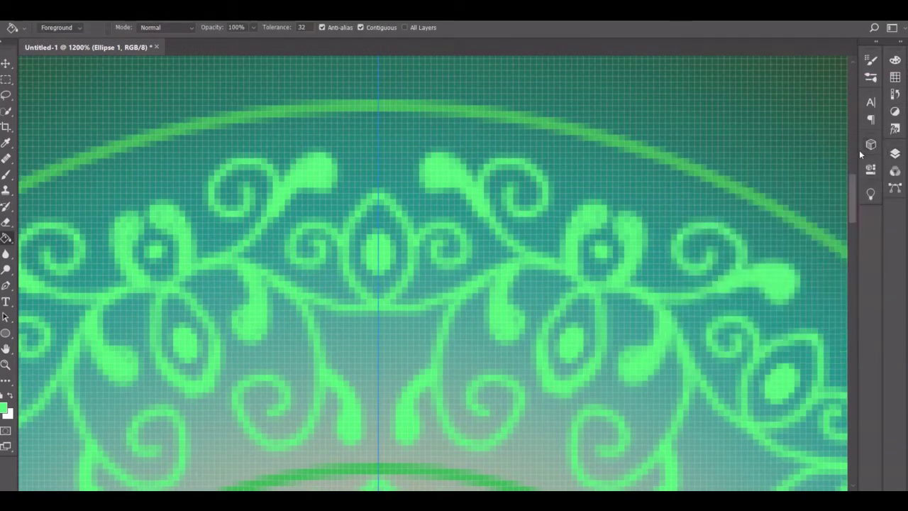
scroll(546, 248, "up", 2)
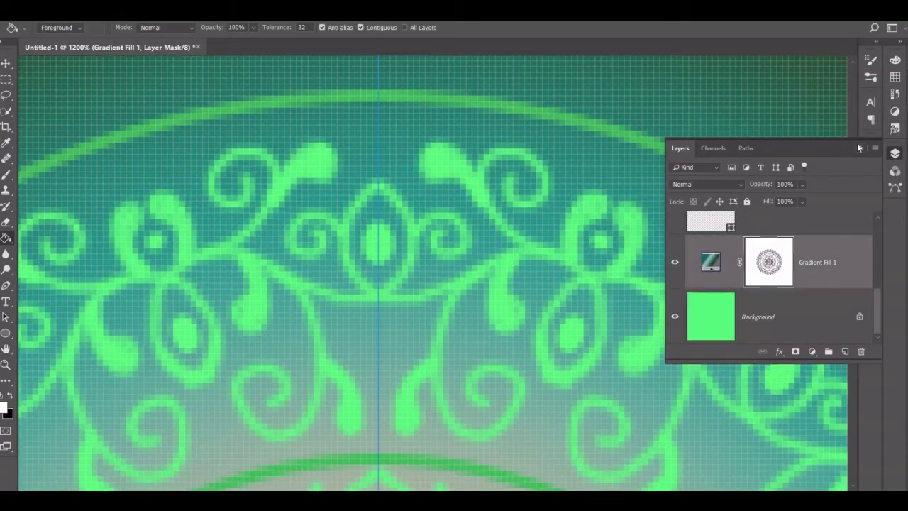
- Erase a 65 px green disc into the centre of the mask
scroll(592, 293, "down", 5)
key("e")
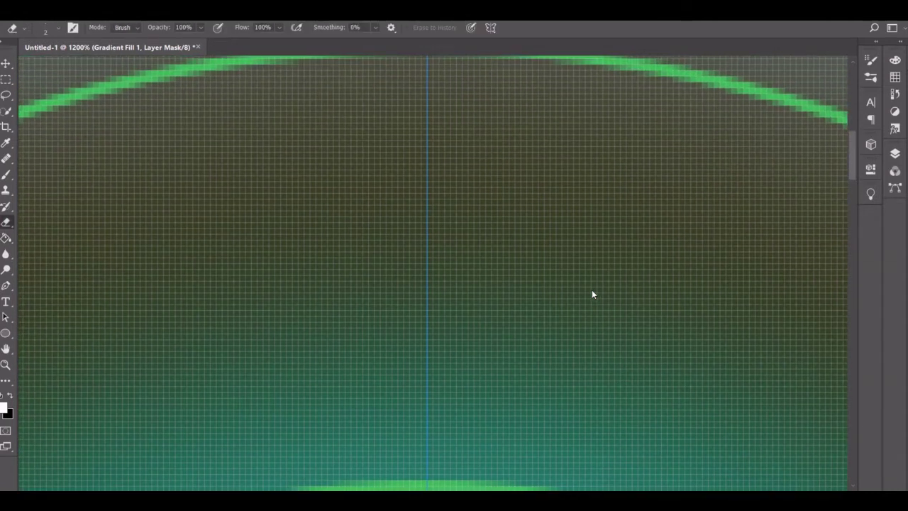
left_click(56, 28)
type("25")
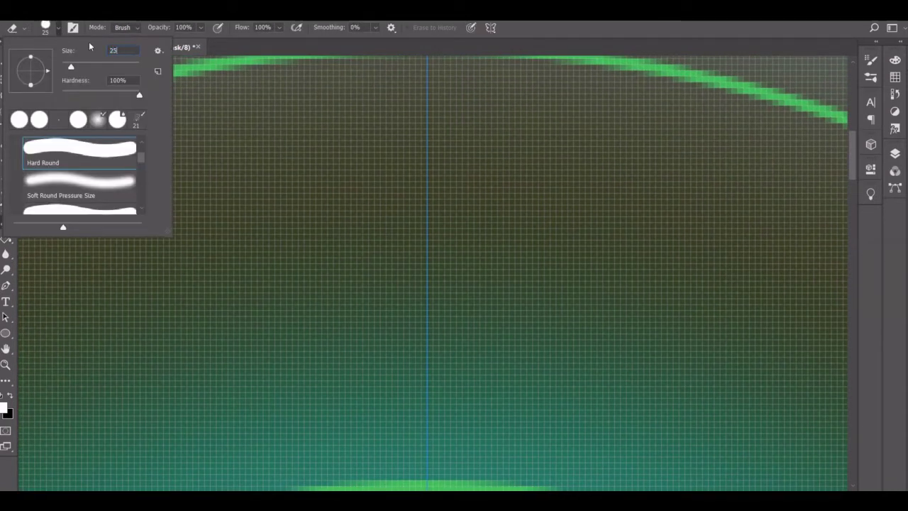
left_click(58, 28)
left_click(58, 29)
type("70")
key("Return")
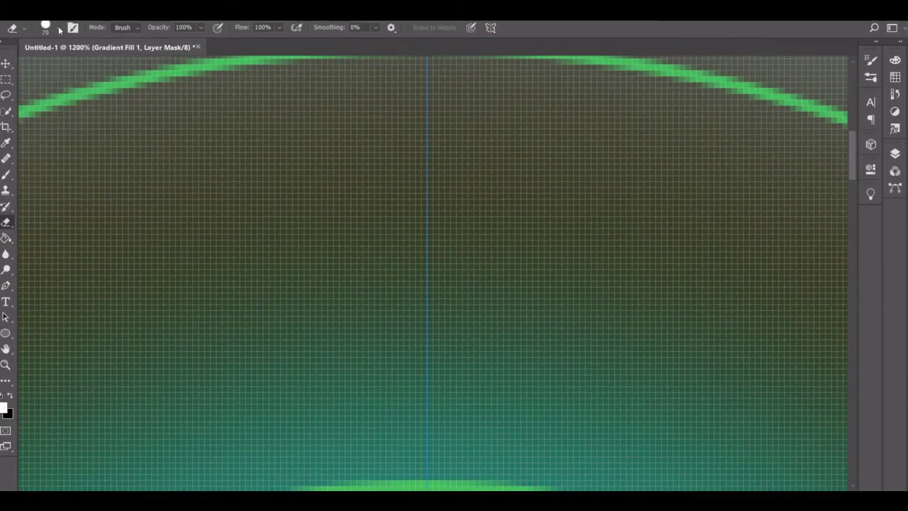
left_click(59, 29)
type("65")
key("Return")
left_click(433, 273)
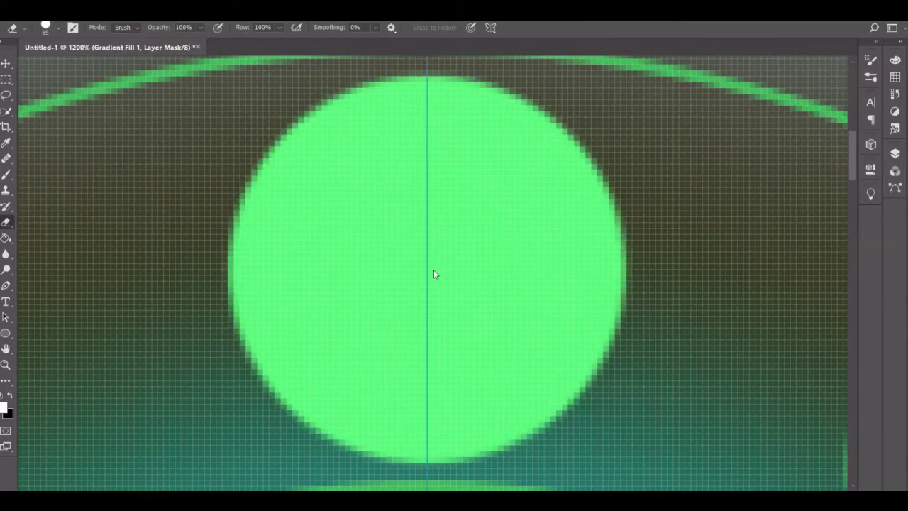
- Stamp a 60 px brush over the disc to hollow it into a ring
left_click(58, 29)
type("60")
key("Return")
left_click(58, 28)
key("Escape")
key("b")
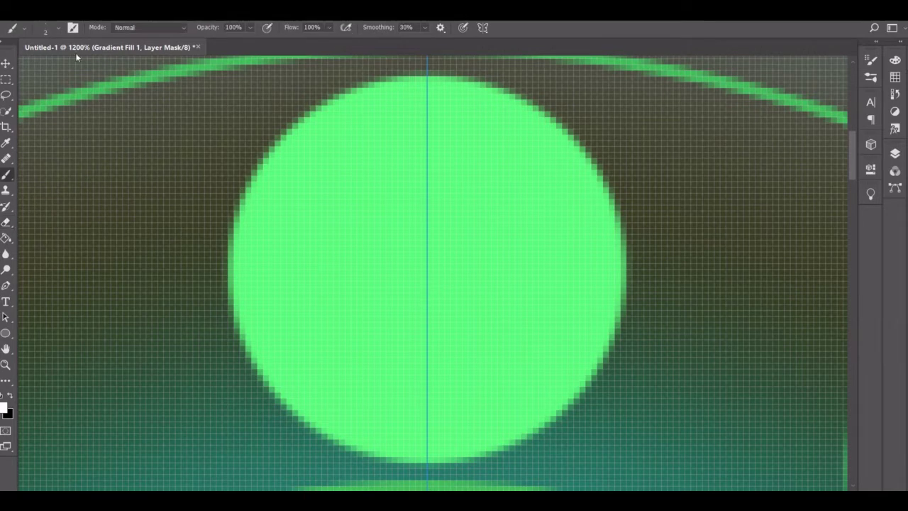
left_click(58, 28)
key("Return")
left_click(427, 270)
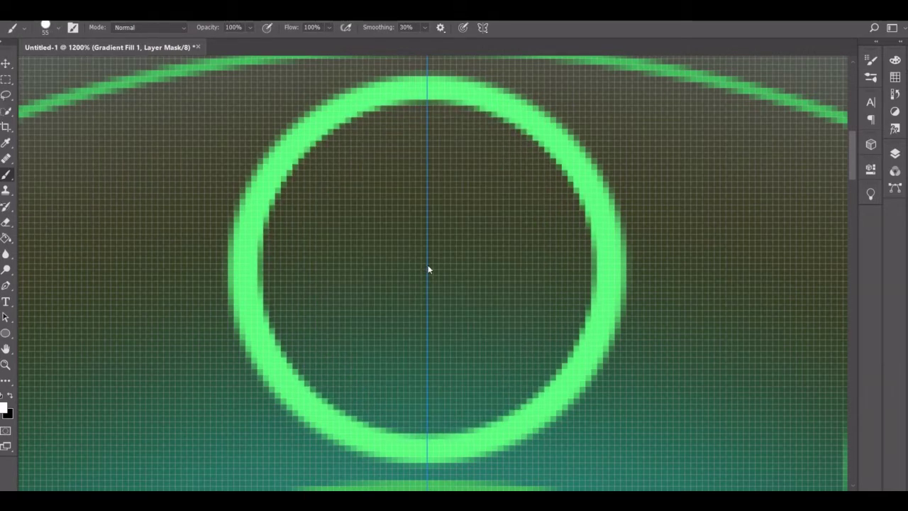
- Alternate 60 px brush and eraser stamps at the centre, leaving a thin inner ring
left_click(58, 29)
type("0")
key("Return")
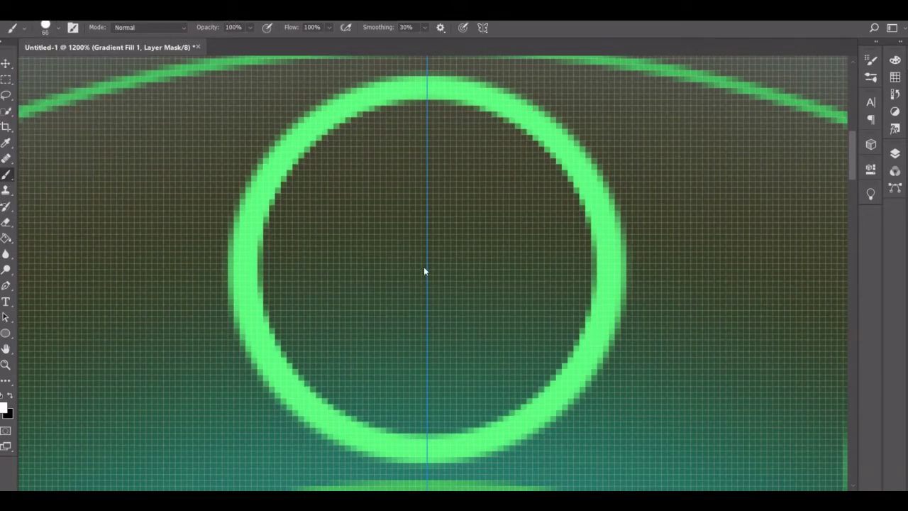
left_click(425, 271)
key("e")
left_click(428, 270)
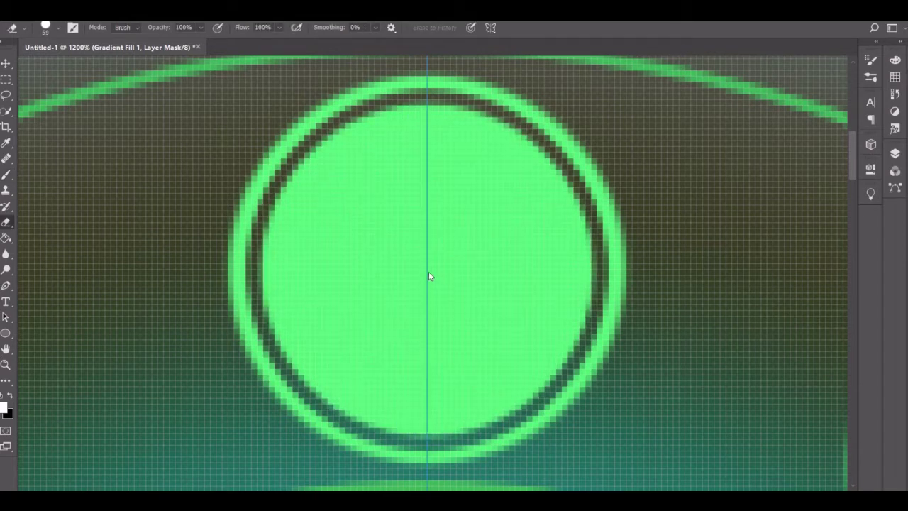
key("b")
left_click(58, 29)
key("Return")
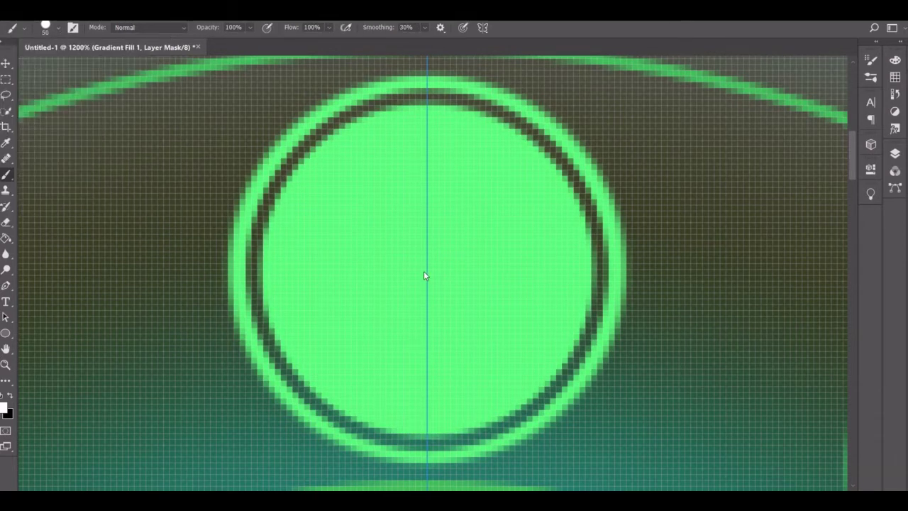
left_click(424, 273)
- Erase a smaller 45 px disc inside the rings
key("e")
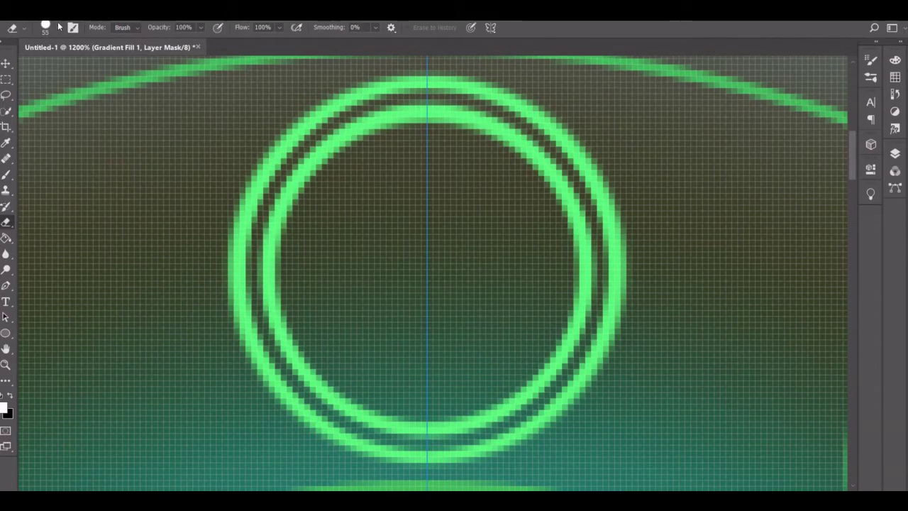
left_click(58, 29)
type("45")
key("Return")
left_click(429, 271)
- Set the brush to 40 px, undo the last stroke, and set the eraser to 2 px
key("b")
left_click(58, 29)
type("40")
key("Return")
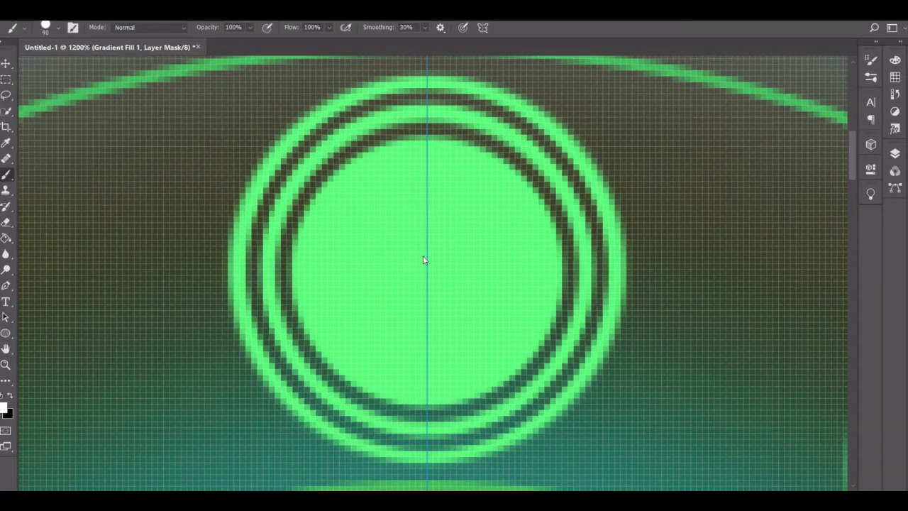
key("ctrl+z")
left_click(58, 28)
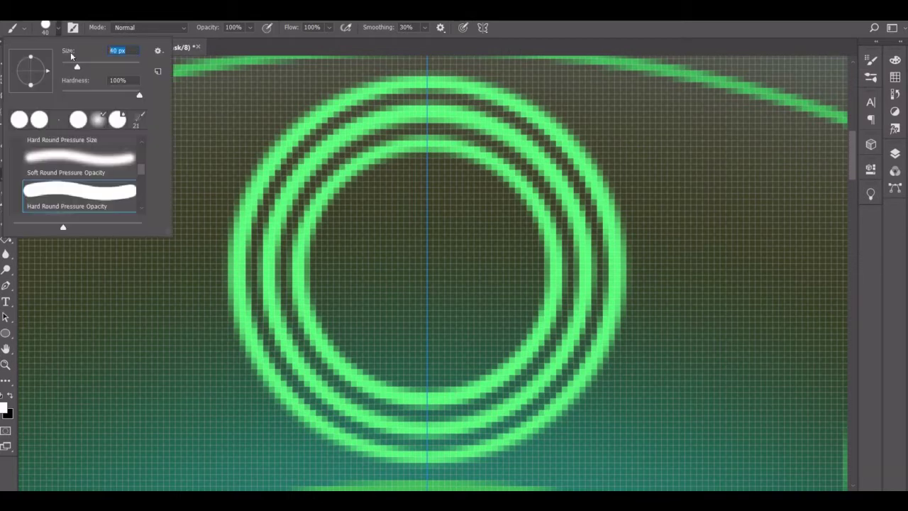
key("Escape")
key("e")
left_click(58, 29)
type("2")
key("Return")
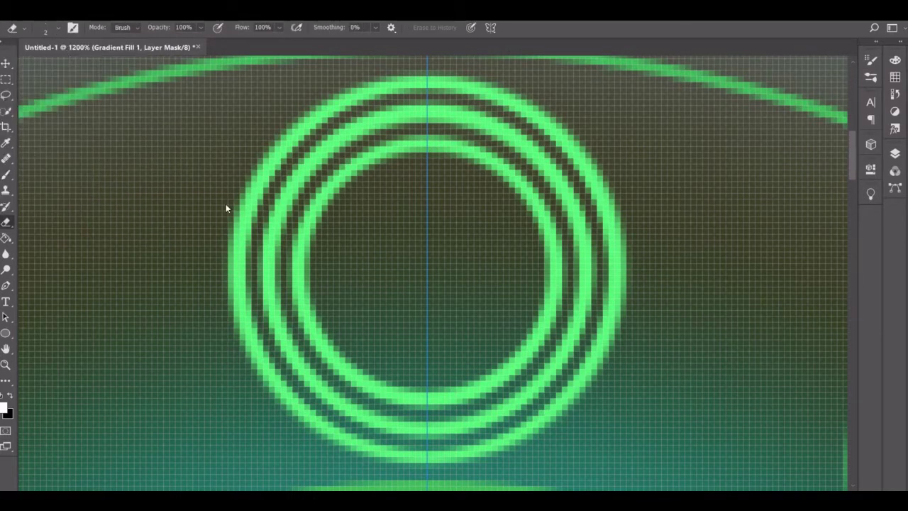
- Draw the mirrored eye outline and solid pupil, then add 1 px lash strokes
mouse_move(428, 175)
left_mouse_down()
mouse_move(475, 290)
mouse_move(430, 358)
left_mouse_up()
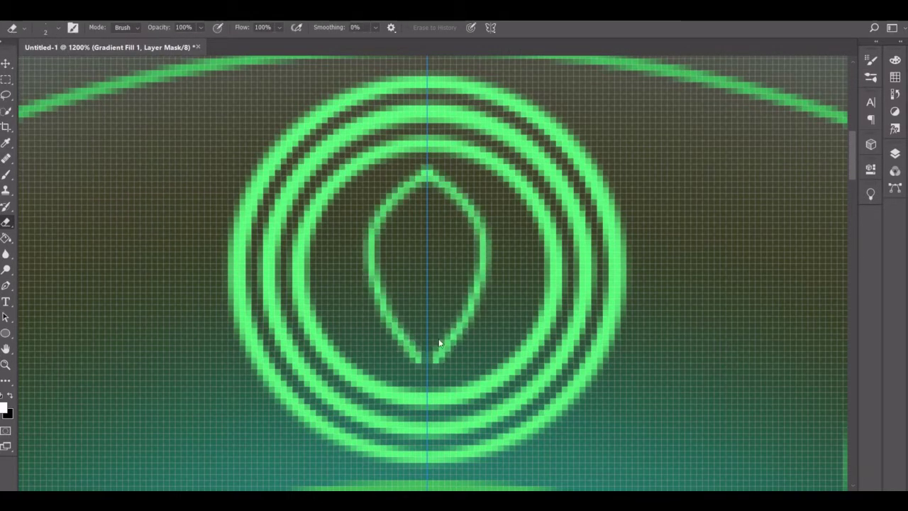
key("ctrl+z")
mouse_move(428, 176)
left_mouse_down()
mouse_move(491, 273)
mouse_move(437, 365)
left_mouse_up()
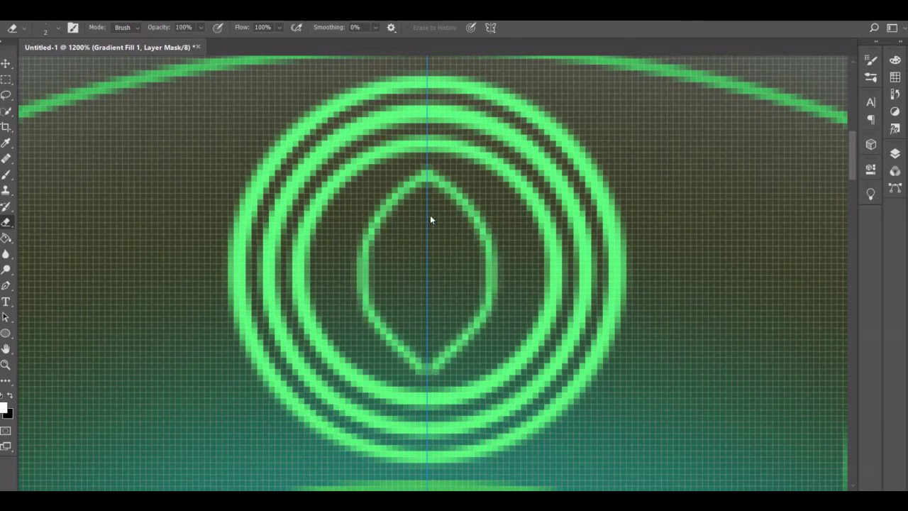
mouse_move(427, 262)
left_mouse_down()
mouse_move(435, 290)
mouse_move(452, 288)
mouse_move(458, 245)
mouse_move(460, 271)
mouse_move(426, 263)
mouse_move(433, 266)
left_mouse_up()
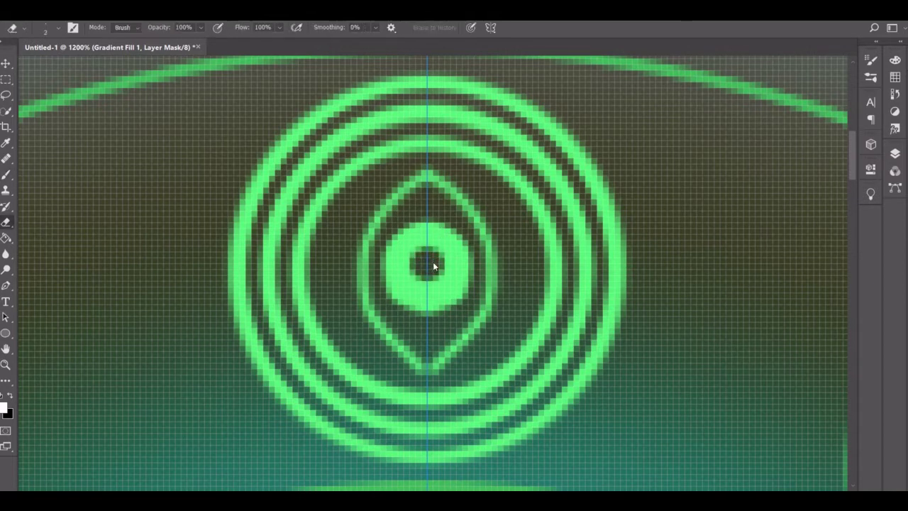
left_click(26, 27)
key("Return")
mouse_move(485, 187)
left_mouse_down()
mouse_move(513, 288)
mouse_move(491, 335)
mouse_move(471, 321)
left_mouse_up()
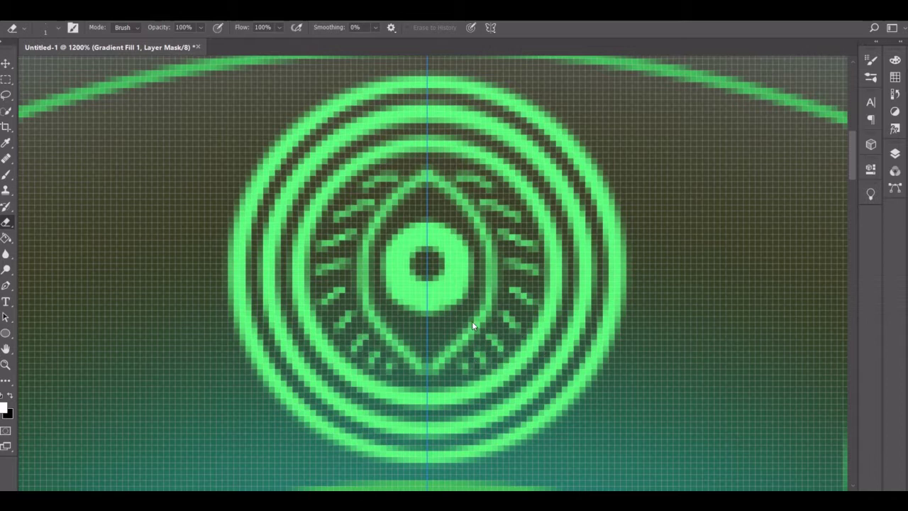
- Place an arc of 3 px mirrored dots around the outer ring
left_click(59, 27)
type("3")
key("Return")
left_click(539, 83)
left_click(574, 105)
left_click(602, 135)
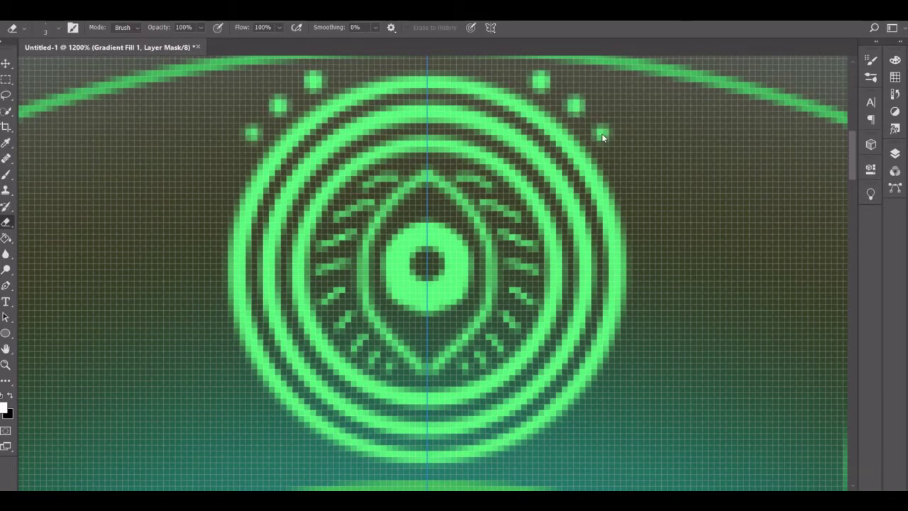
left_click(625, 172)
left_click(642, 210)
left_click(648, 252)
left_click(649, 290)
left_click(645, 332)
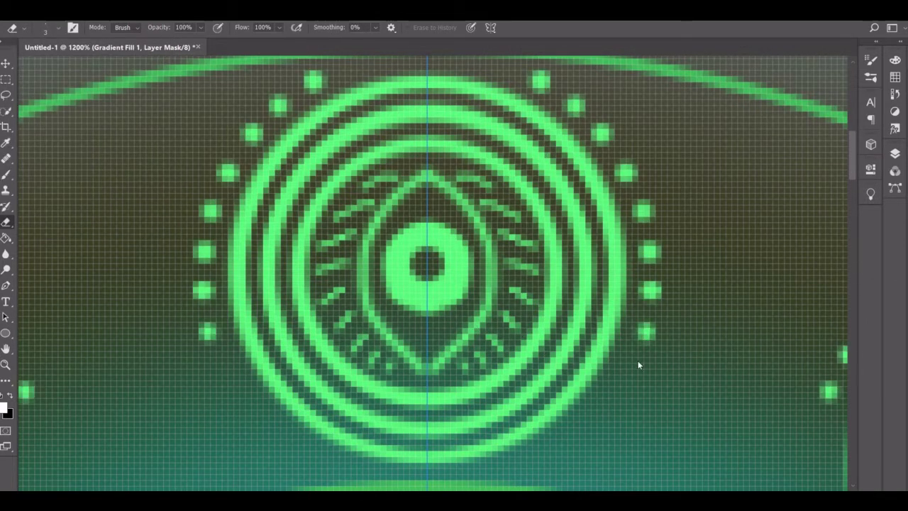
left_click(634, 365)
left_click(613, 397)
left_click(587, 426)
left_click(554, 454)
left_click(518, 469)
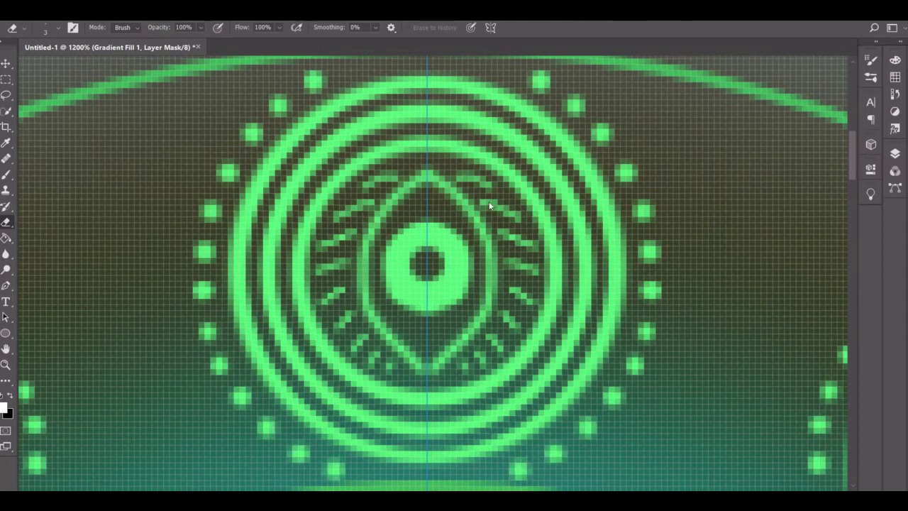
- Draw a 2 px leaf outline between the medallions with two dots beside it
scroll(515, 121, "up", 2)
scroll(516, 121, "down", 3)
scroll(515, 121, "right", 5)
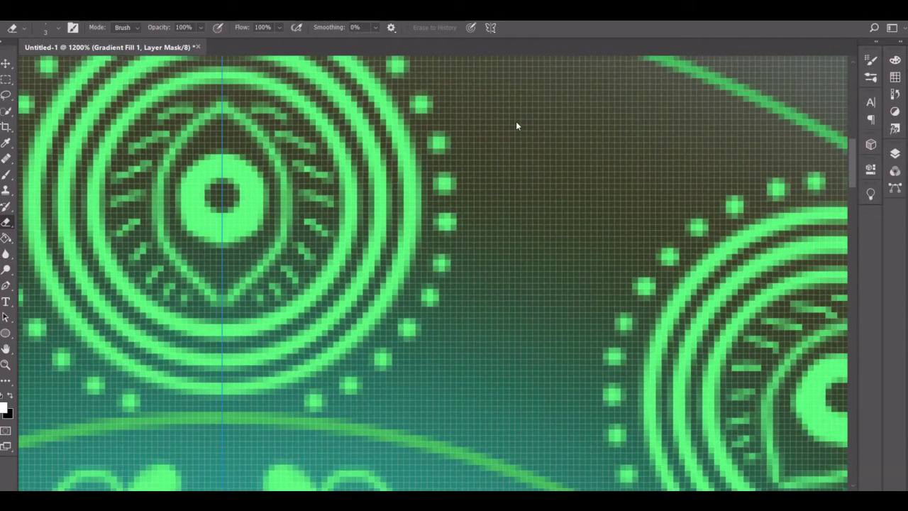
key("bracketleft")
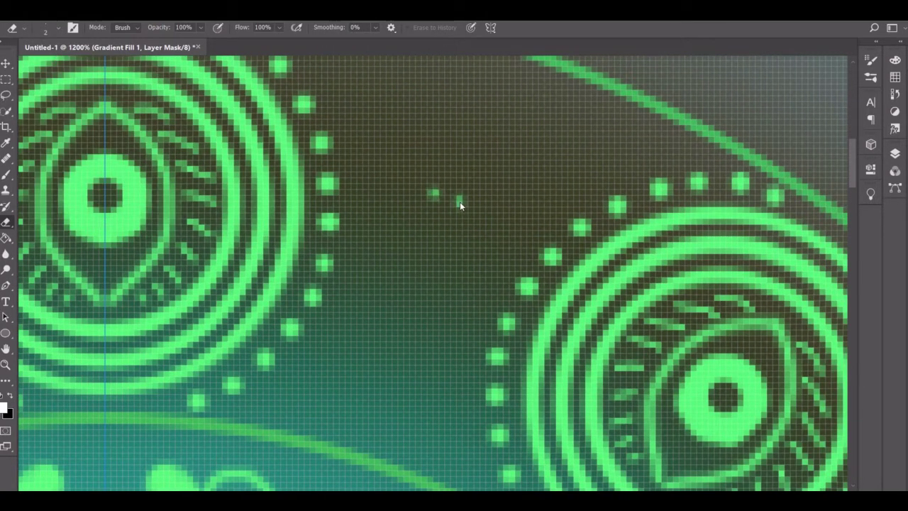
mouse_move(429, 191)
left_mouse_down()
mouse_move(447, 278)
mouse_move(399, 254)
left_mouse_up()
left_click(464, 142)
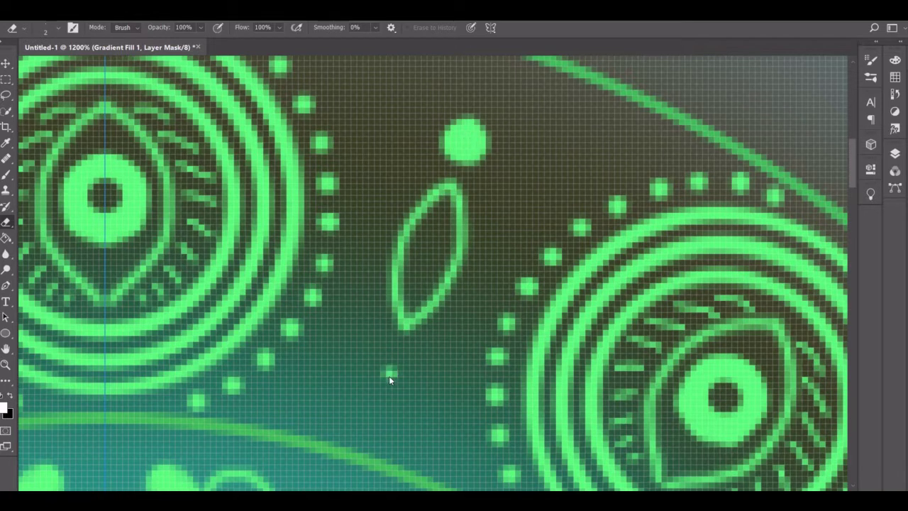
left_click(389, 375)
- Paint teardrop petals above and below the leaf, plus small dots and a dot inside
left_click_drag(424, 117, 365, 60)
mouse_move(528, 131)
left_mouse_down()
mouse_move(583, 111)
mouse_move(518, 147)
mouse_move(581, 133)
mouse_move(569, 116)
left_mouse_up()
left_click_drag(416, 399, 429, 461)
mouse_move(287, 404)
left_mouse_down()
mouse_move(355, 379)
mouse_move(340, 386)
left_mouse_up()
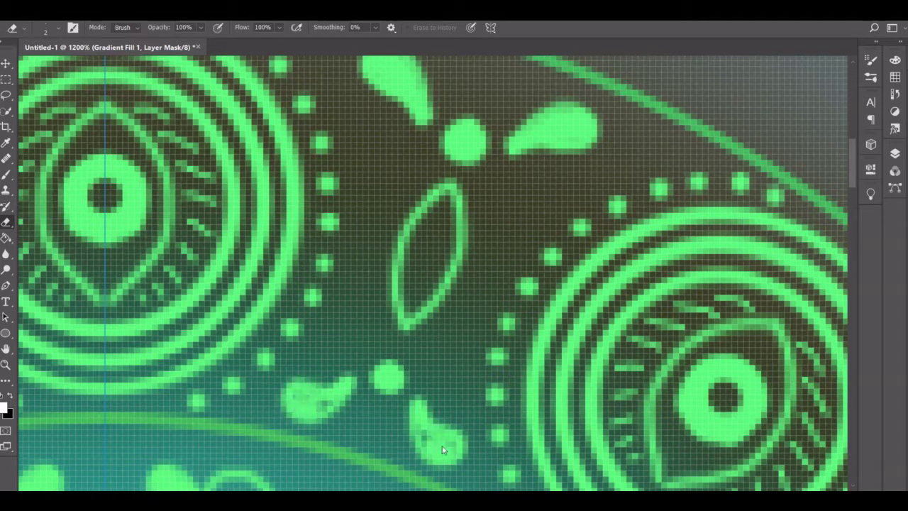
left_click_drag(424, 426, 436, 453)
left_click(363, 339)
left_click(431, 361)
left_click_drag(427, 270, 429, 250)
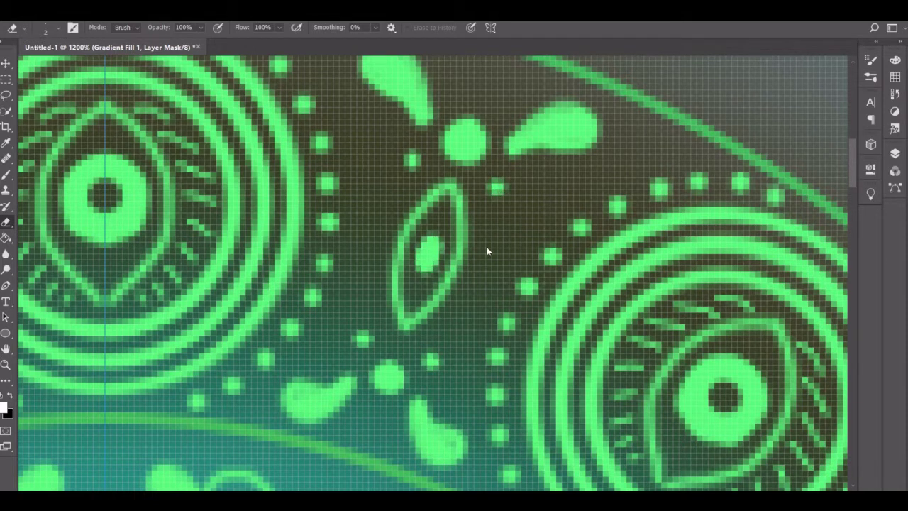
scroll(378, 401, "up", 5)
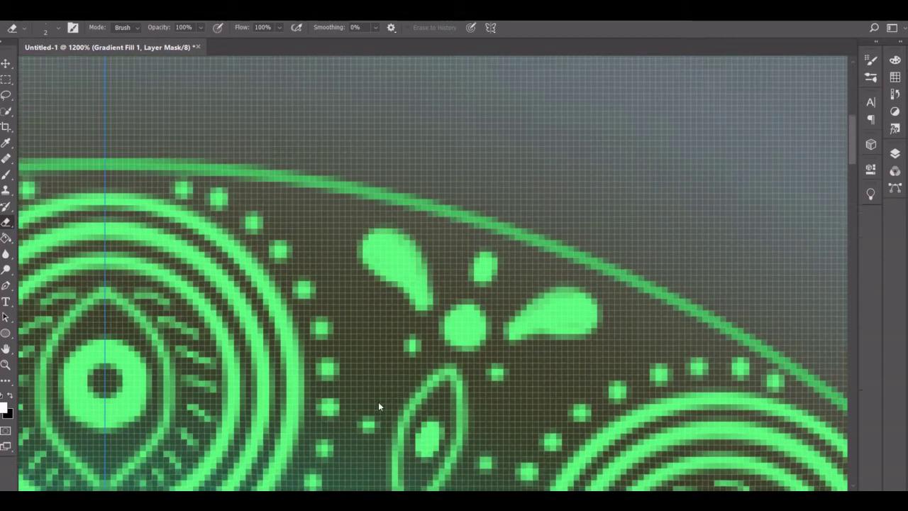
scroll(378, 402, "left", 5)
- Draw a row of mirrored arches along the rim, restoring one accidentally erased leg
left_click_drag(379, 210, 424, 284)
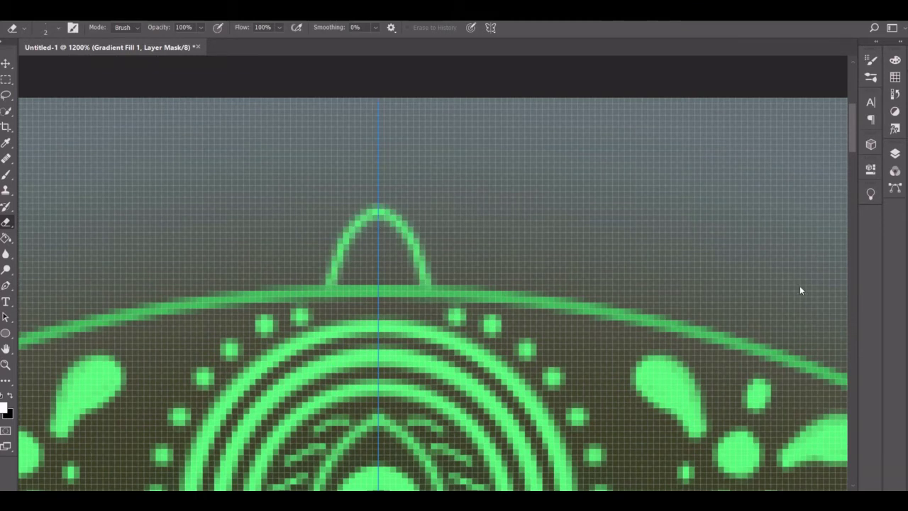
mouse_move(745, 316)
left_mouse_down()
mouse_move(814, 342)
mouse_move(731, 338)
left_mouse_up()
mouse_move(615, 244)
left_mouse_down()
mouse_move(628, 305)
mouse_move(542, 291)
left_mouse_up()
mouse_move(491, 210)
left_mouse_down()
mouse_move(532, 292)
mouse_move(439, 290)
left_mouse_up()
mouse_move(700, 245)
left_mouse_down()
mouse_move(729, 327)
mouse_move(634, 312)
left_mouse_up()
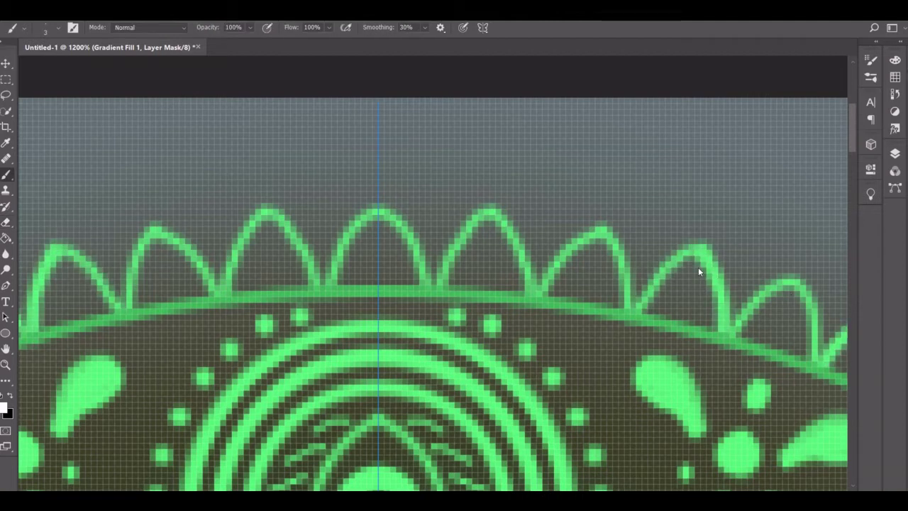
mouse_move(698, 267)
left_mouse_down()
mouse_move(706, 273)
mouse_move(715, 255)
left_mouse_up()
key("ctrl+z")
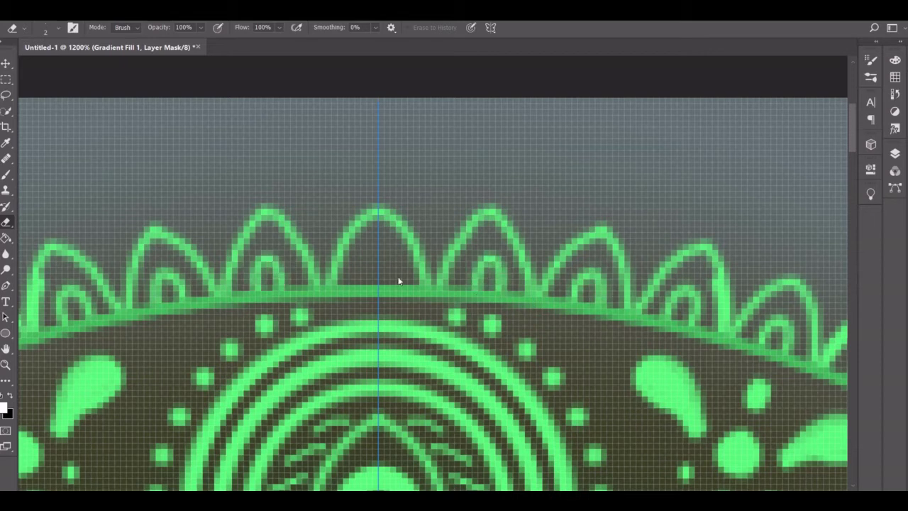
- Add a dot above each arch, thicken the outer arches, and fit the mandala on screen
left_click(379, 184)
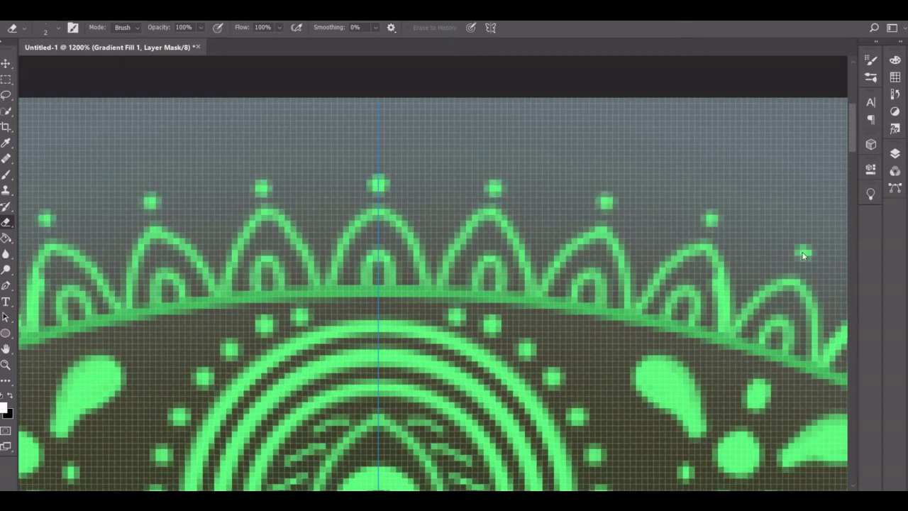
mouse_move(815, 343)
left_mouse_down()
mouse_move(730, 298)
mouse_move(626, 306)
mouse_move(543, 296)
left_mouse_up()
key("z")
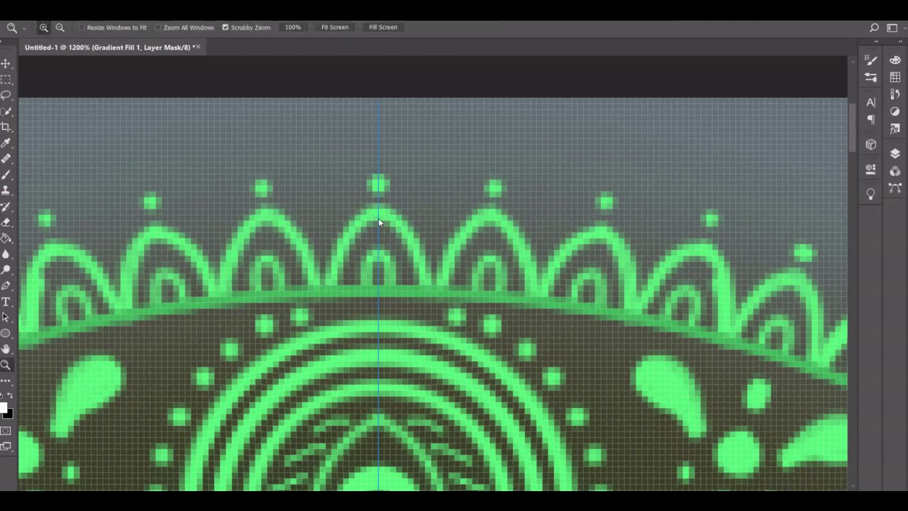
key("ctrl+0")
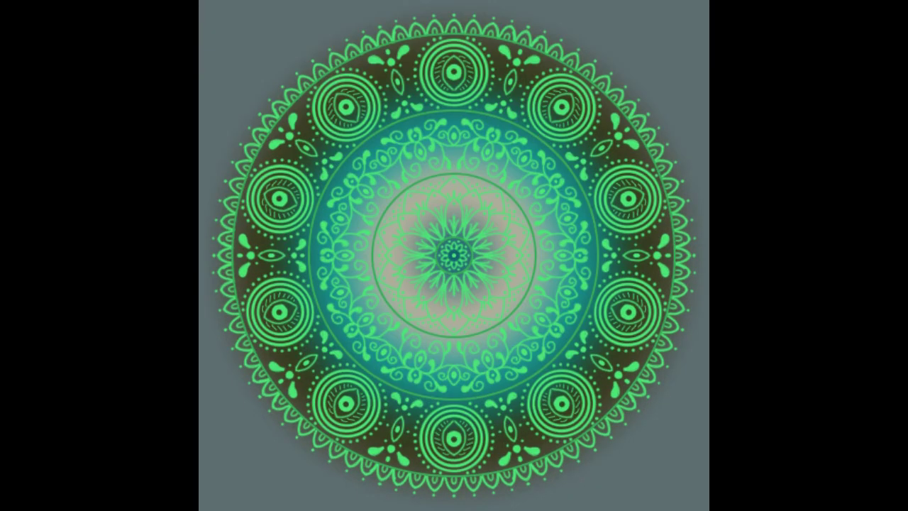